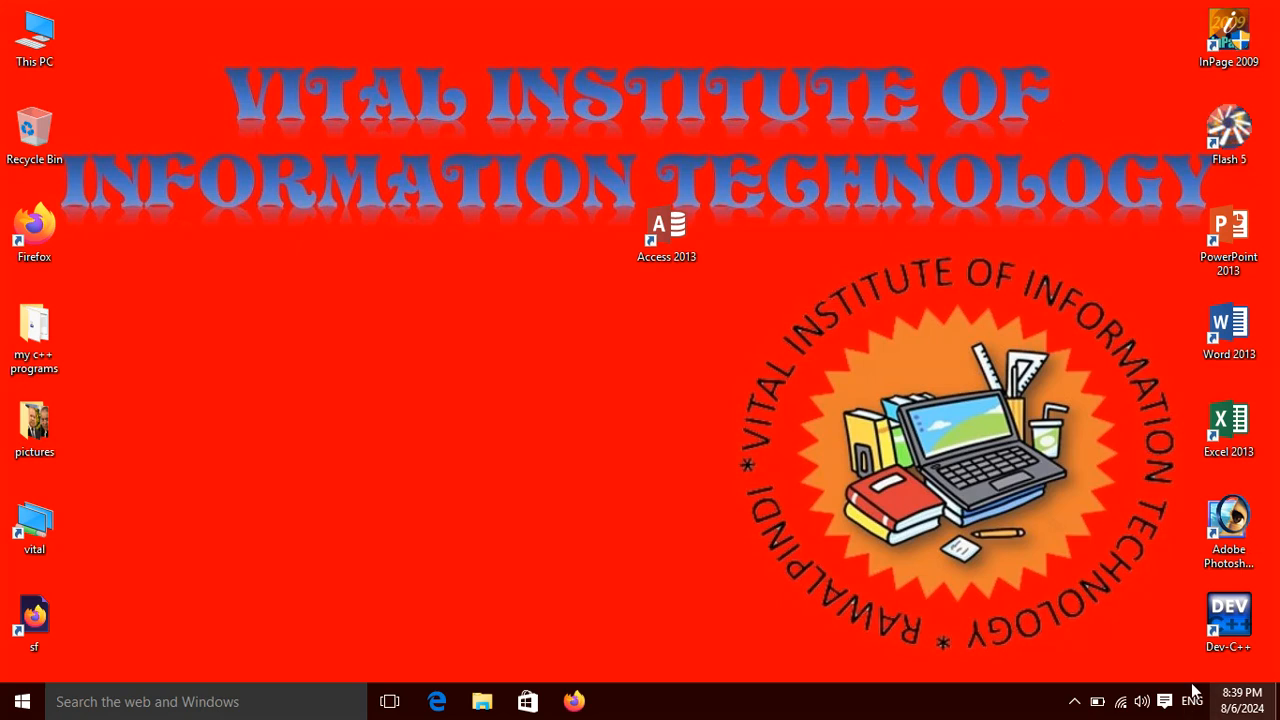
Launch Access 2013 and open the recent student database, relaunching Access after it hangs.
double_click(663, 232)
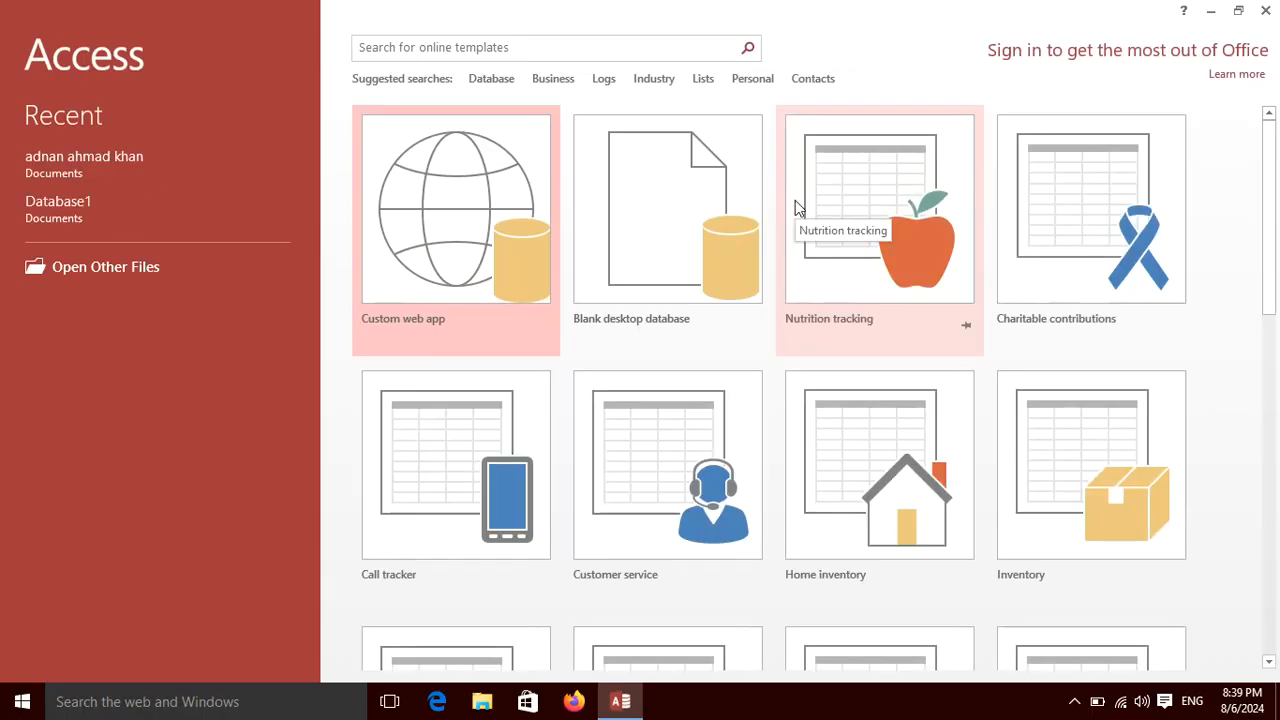
left_click(95, 164)
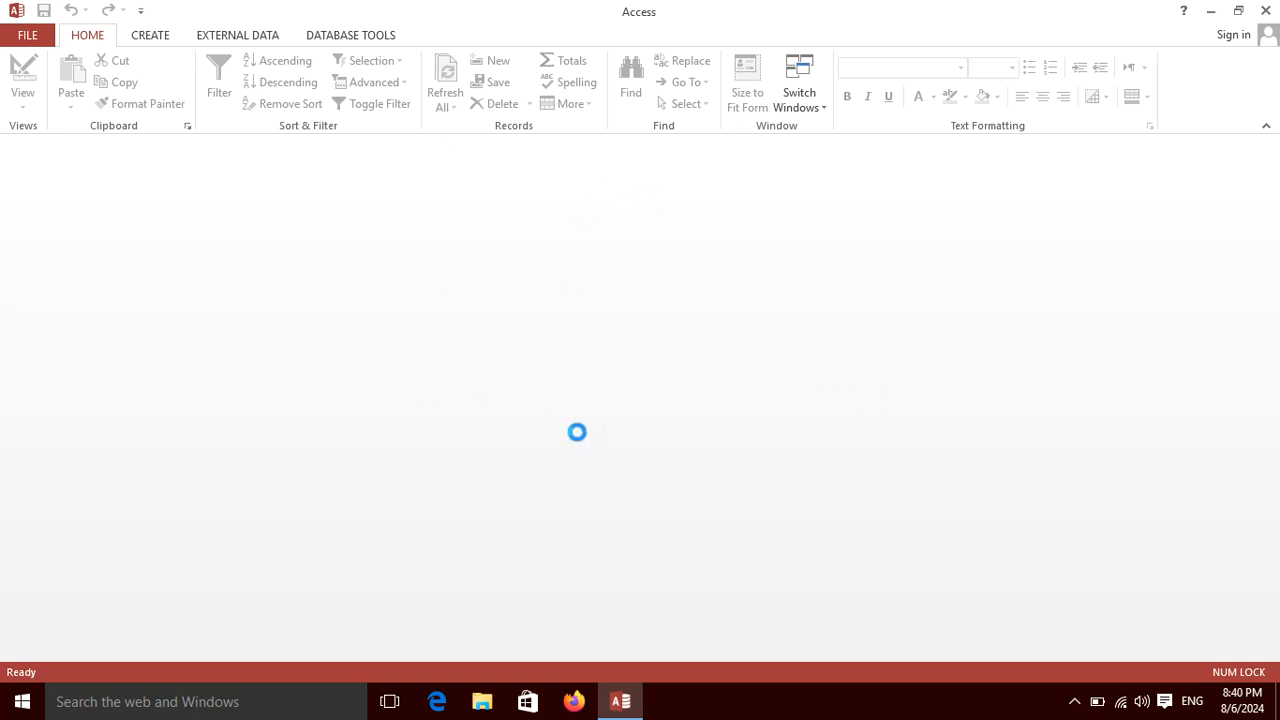
left_click(1271, 12)
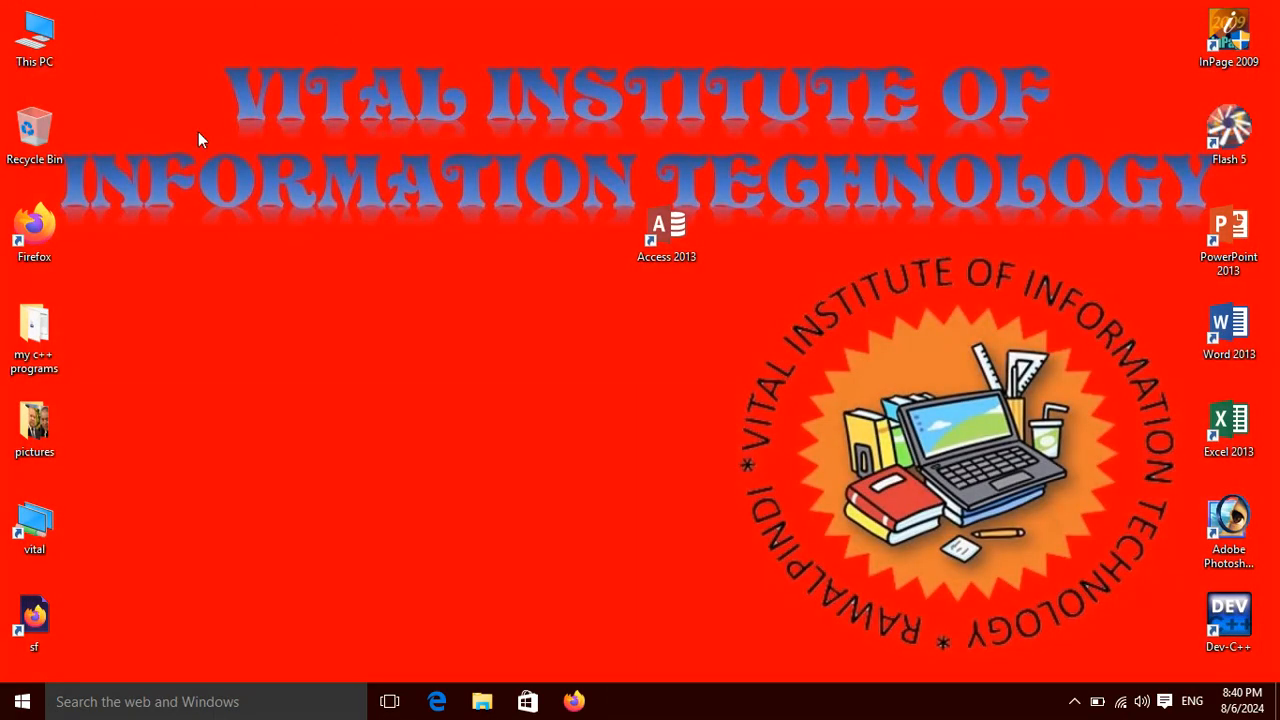
double_click(664, 237)
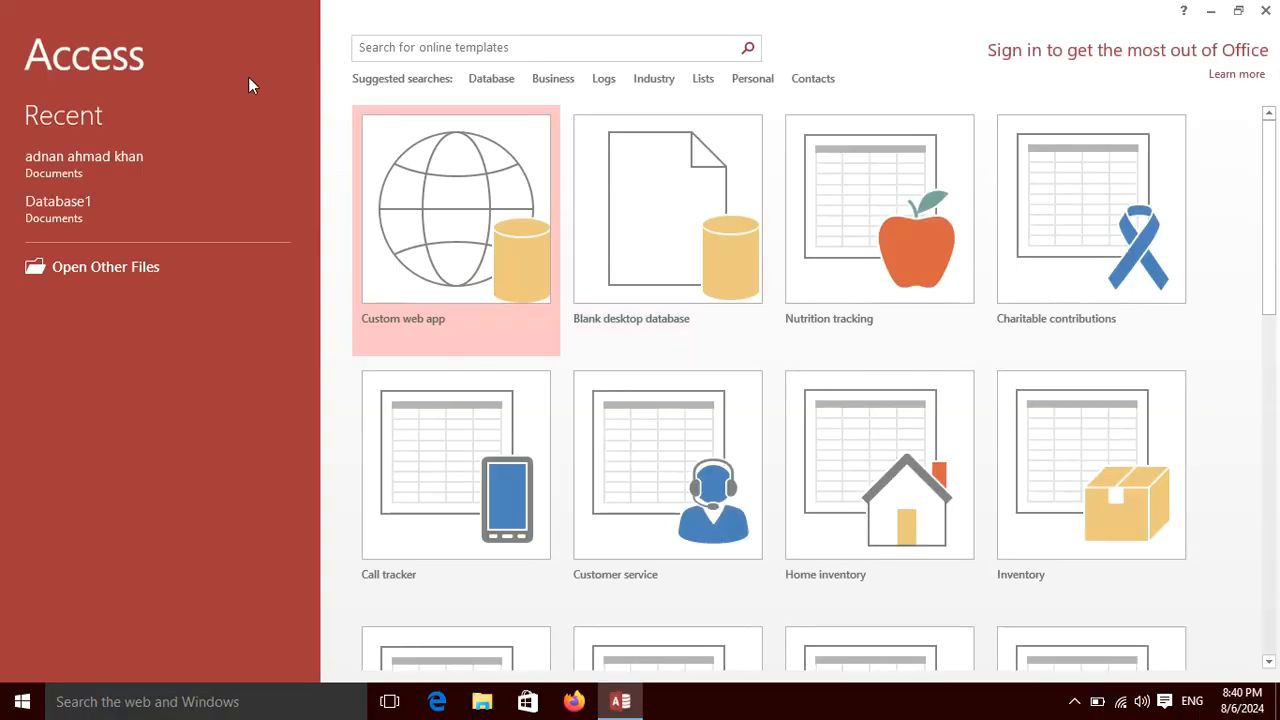
left_click(74, 164)
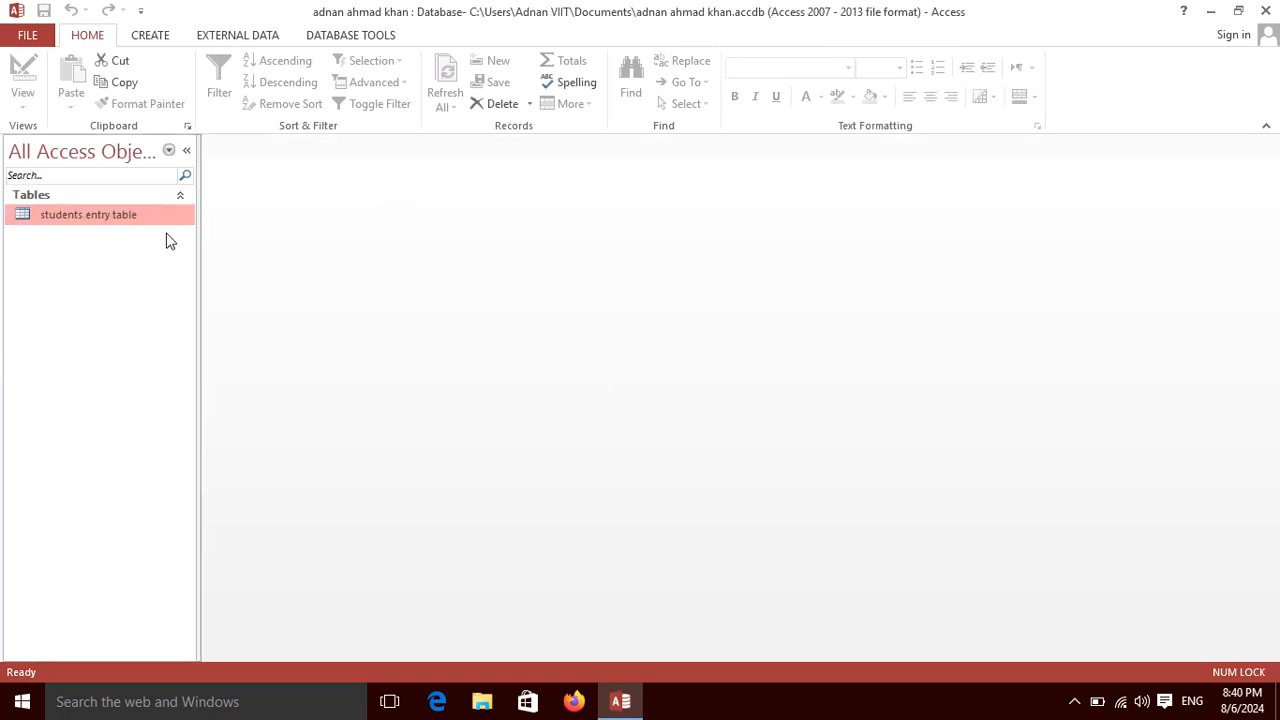
double_click(135, 217)
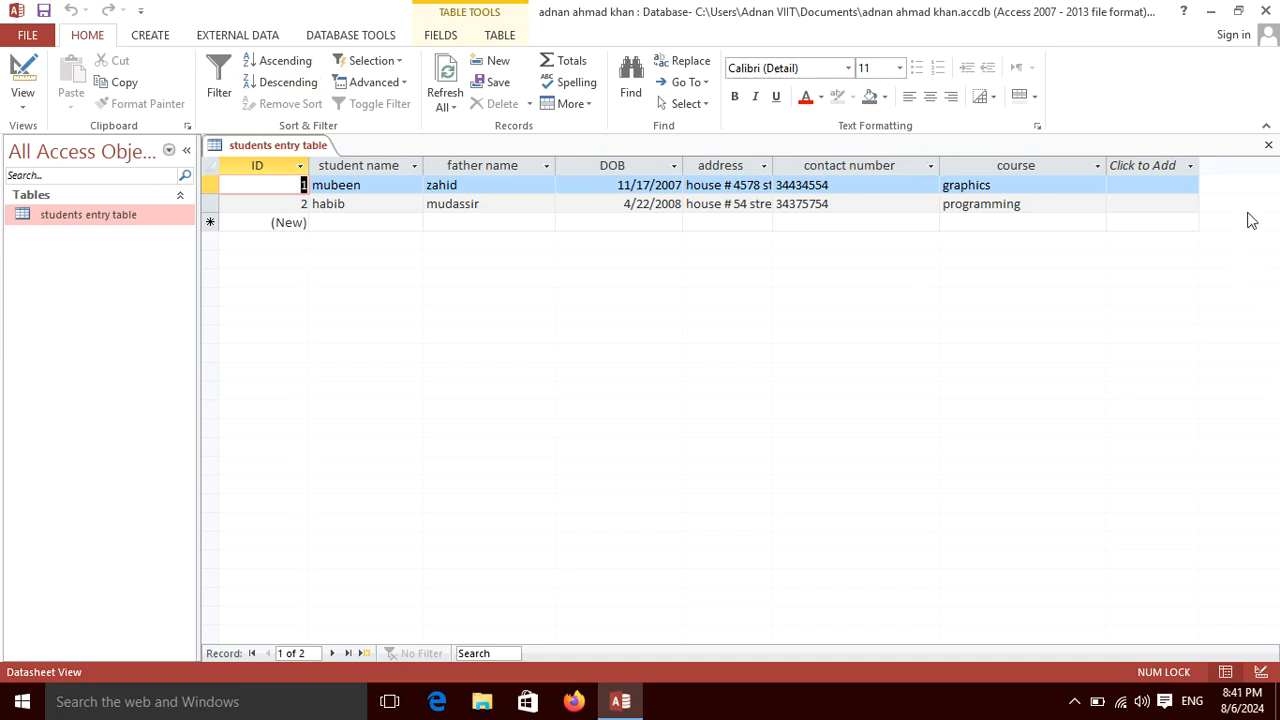
left_click(1270, 146)
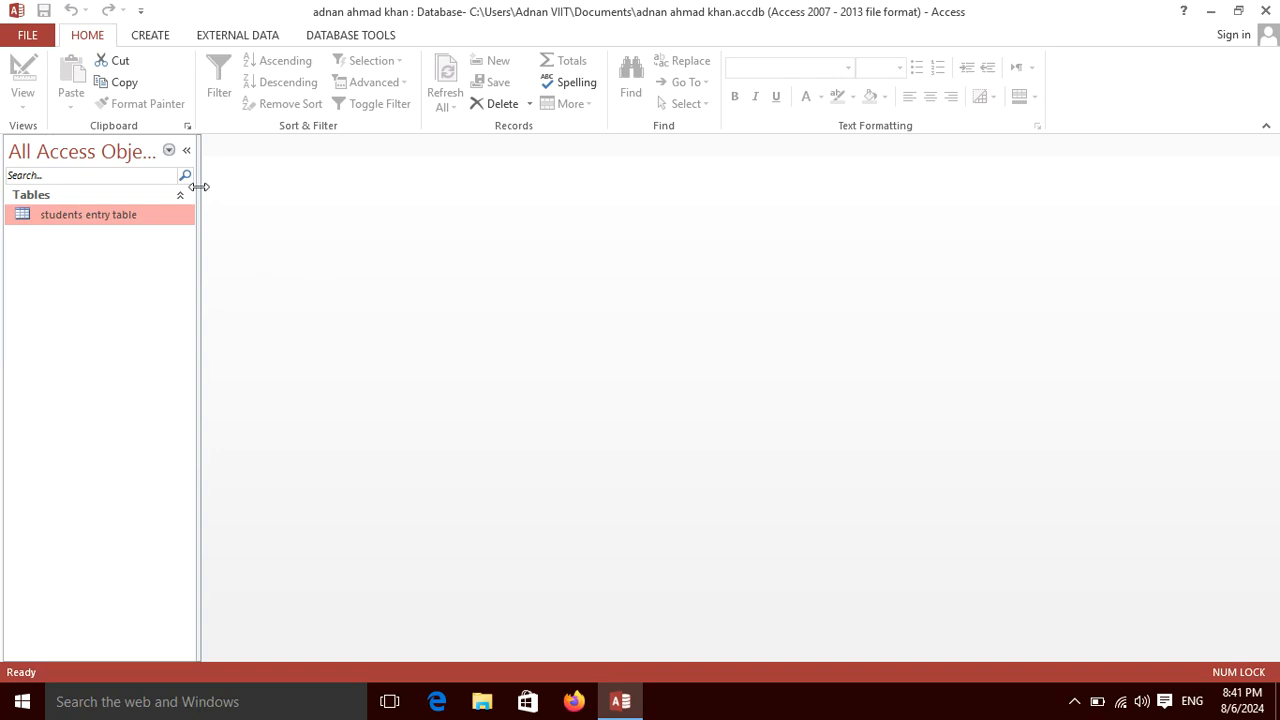
Generate a Form from students entry table, then close it and save it as 'students entry form'.
left_click(150, 35)
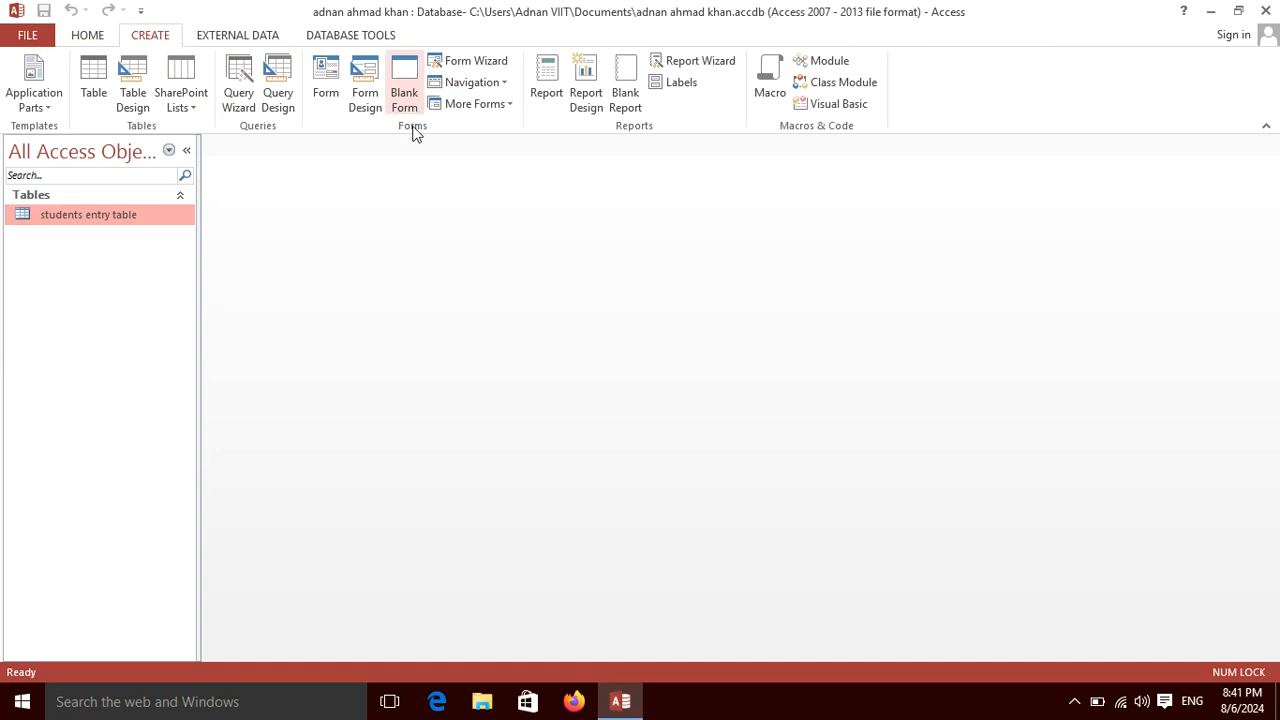
left_click(325, 85)
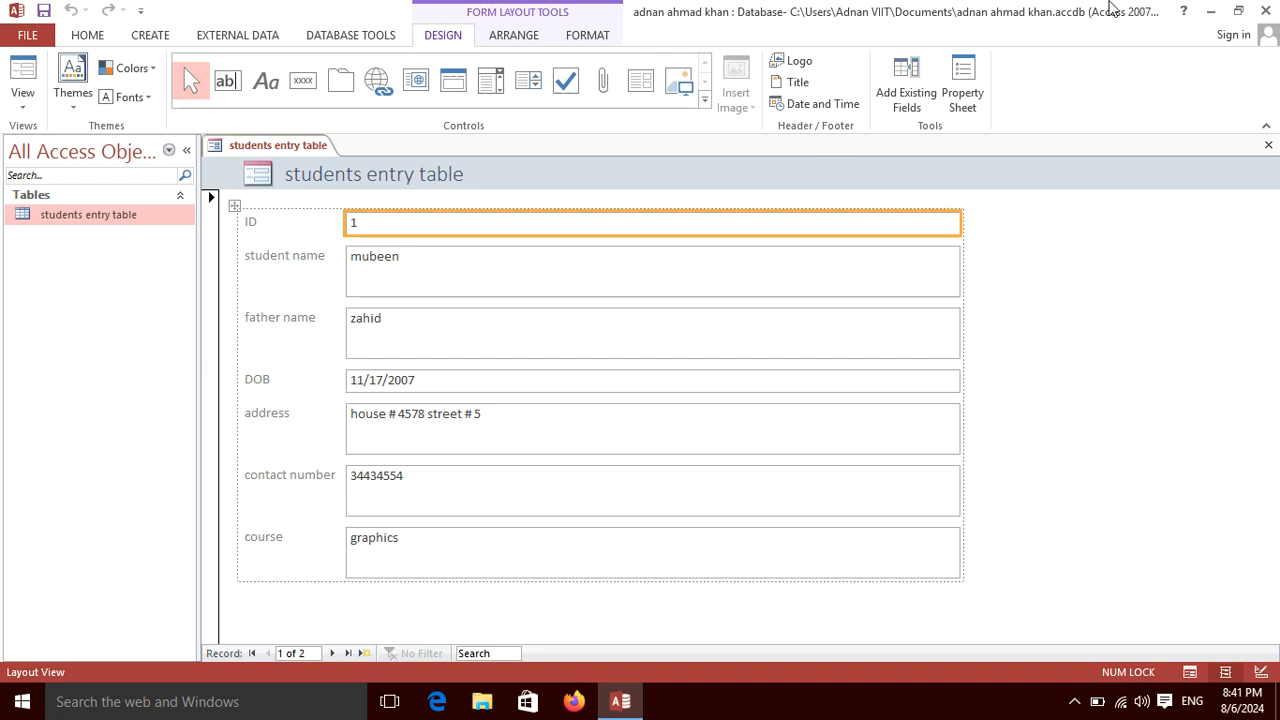
left_click(1267, 144)
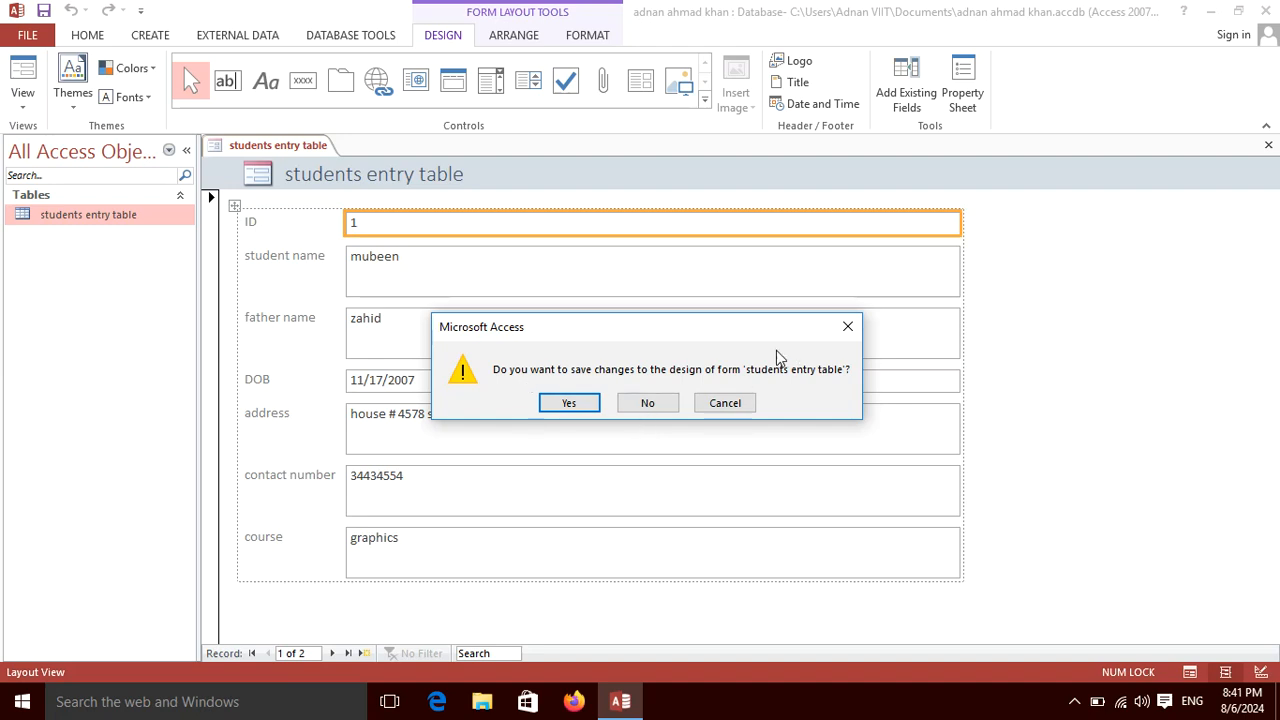
left_click(583, 405)
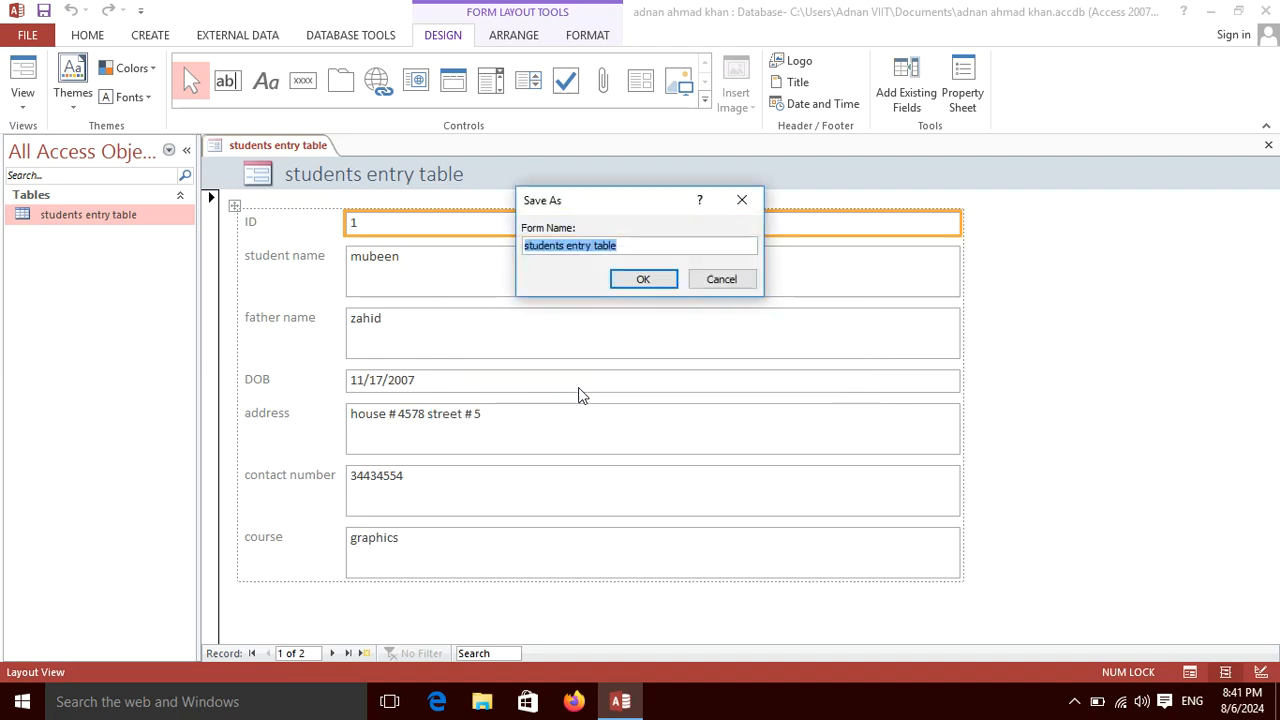
key("Right")
key("BackSpace")
key("BackSpace")
key("BackSpace")
key("BackSpace")
key("BackSpace")
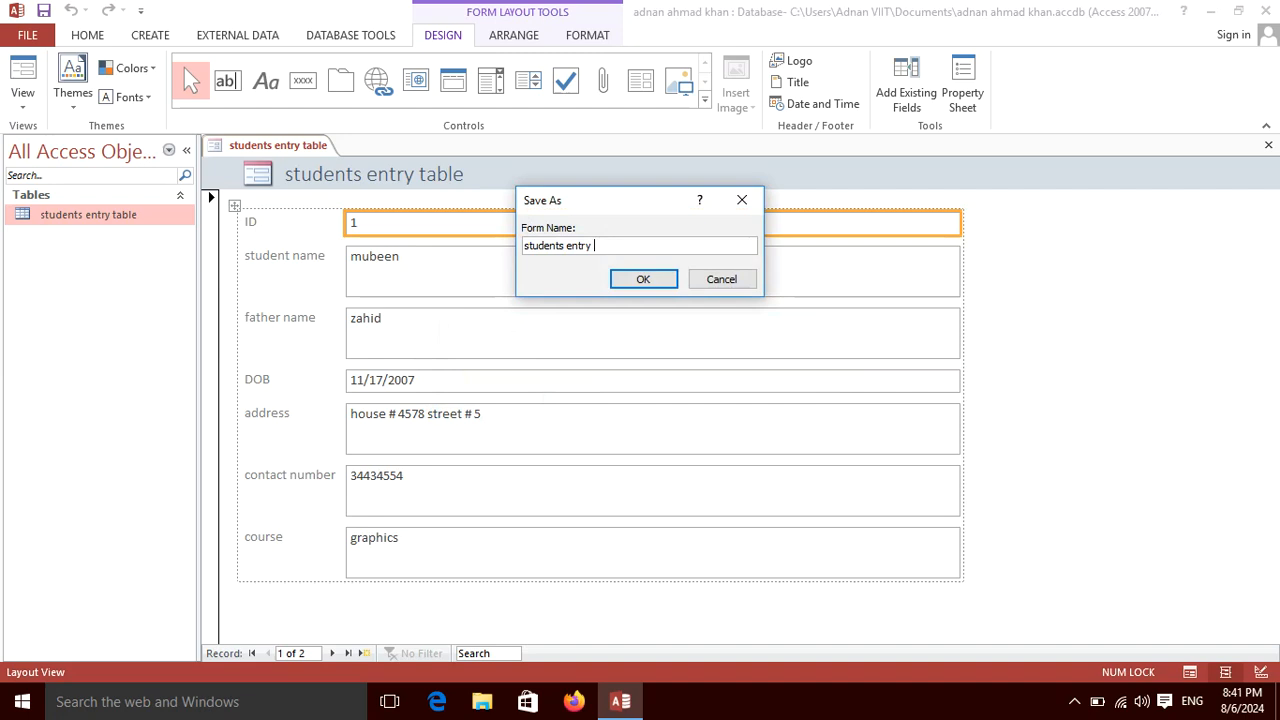
type("form")
Confirm the 'students entry form' name, open the form, and step forward through the records.
left_click(641, 279)
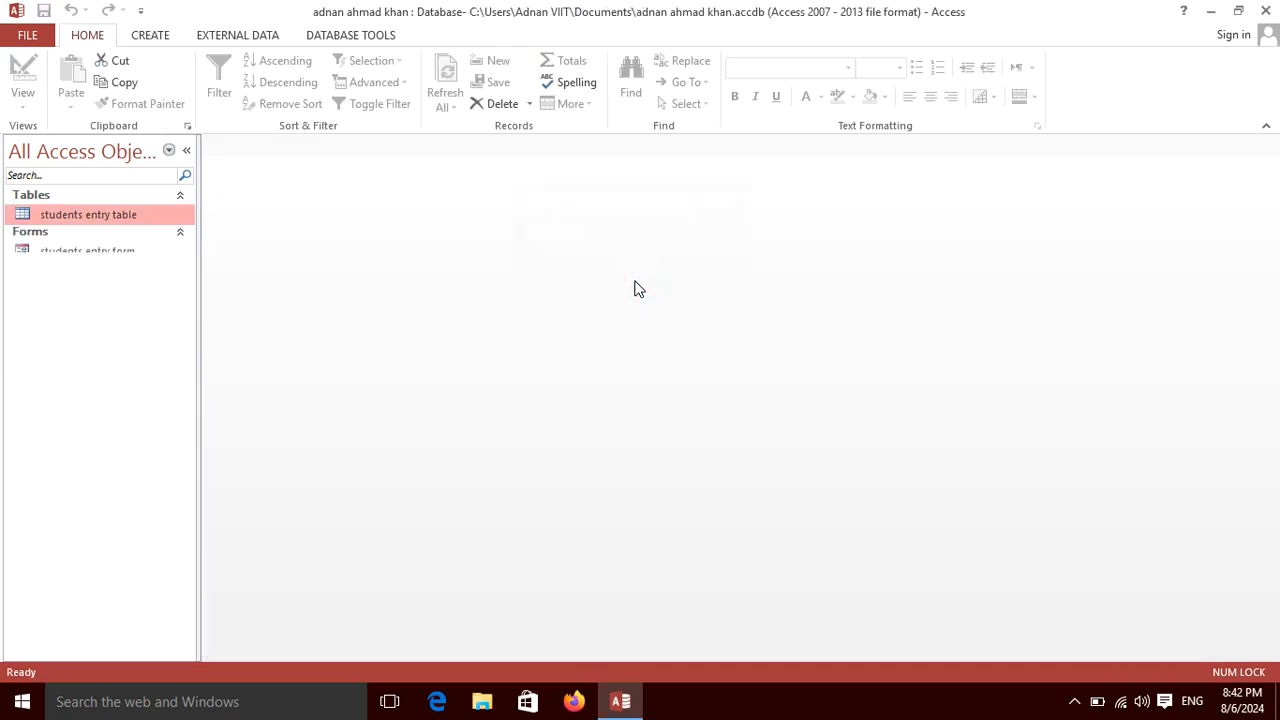
double_click(112, 258)
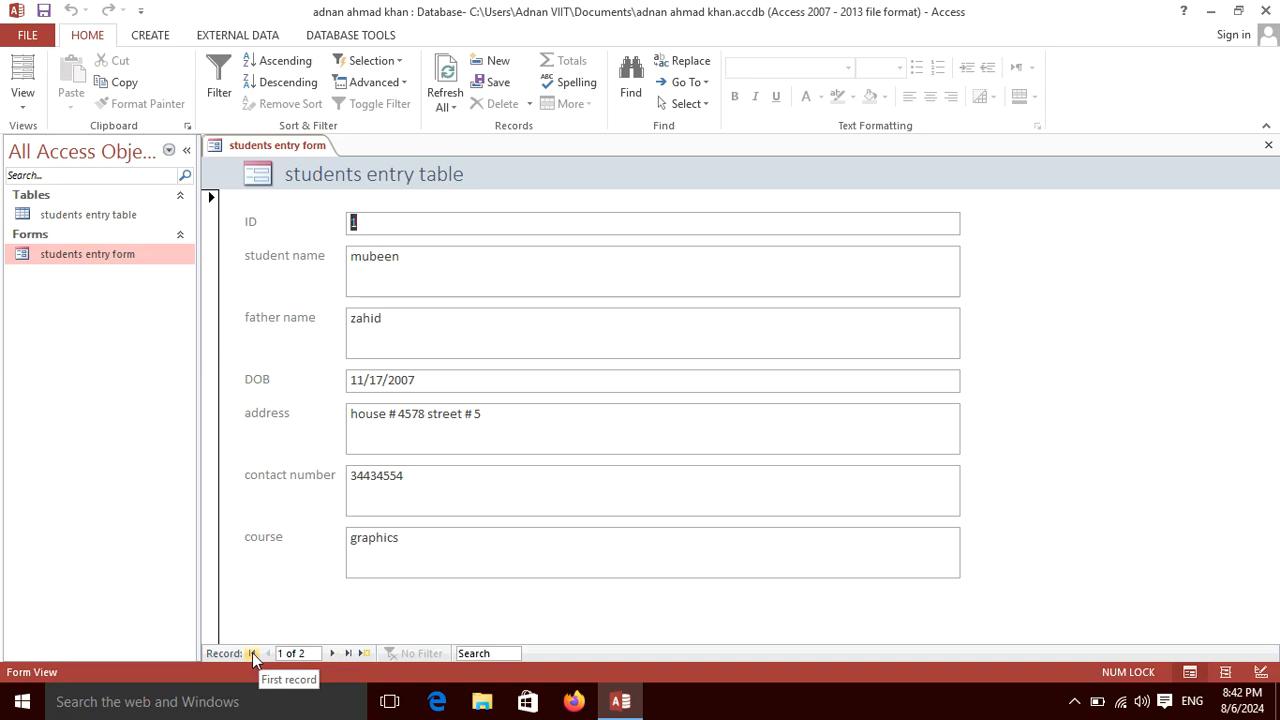
left_click(333, 653)
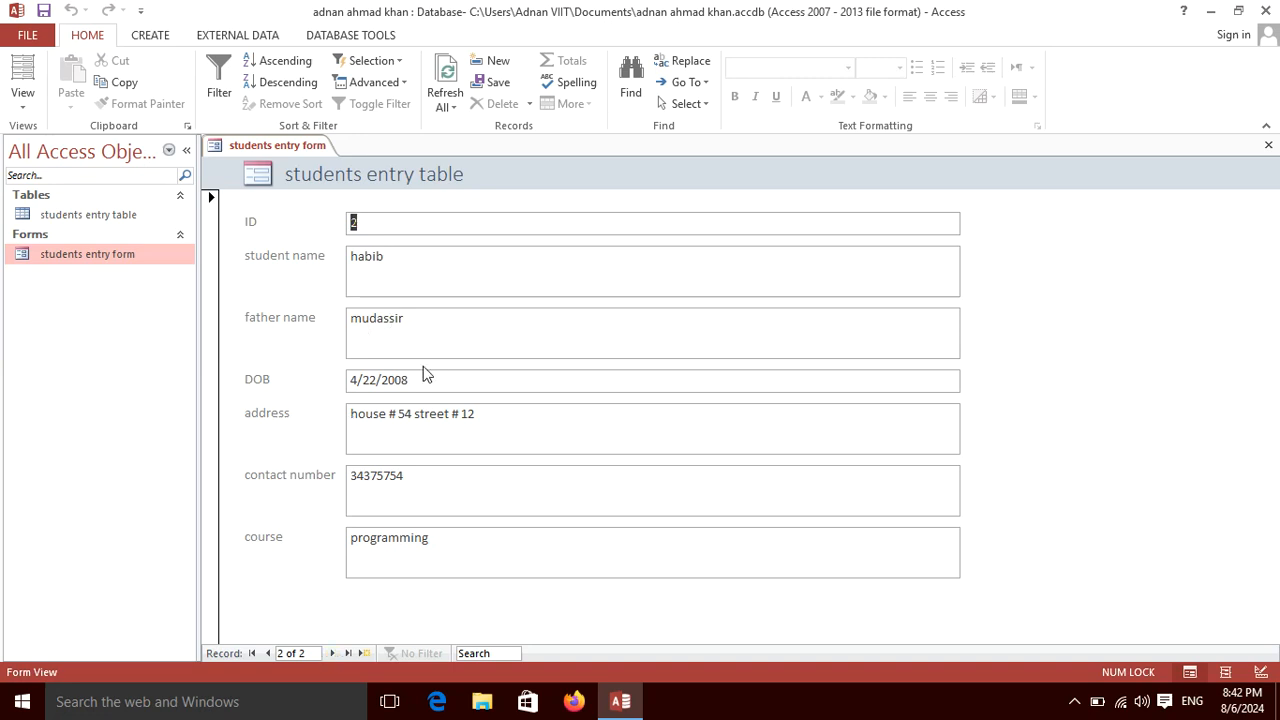
left_click(384, 227)
left_click(332, 653)
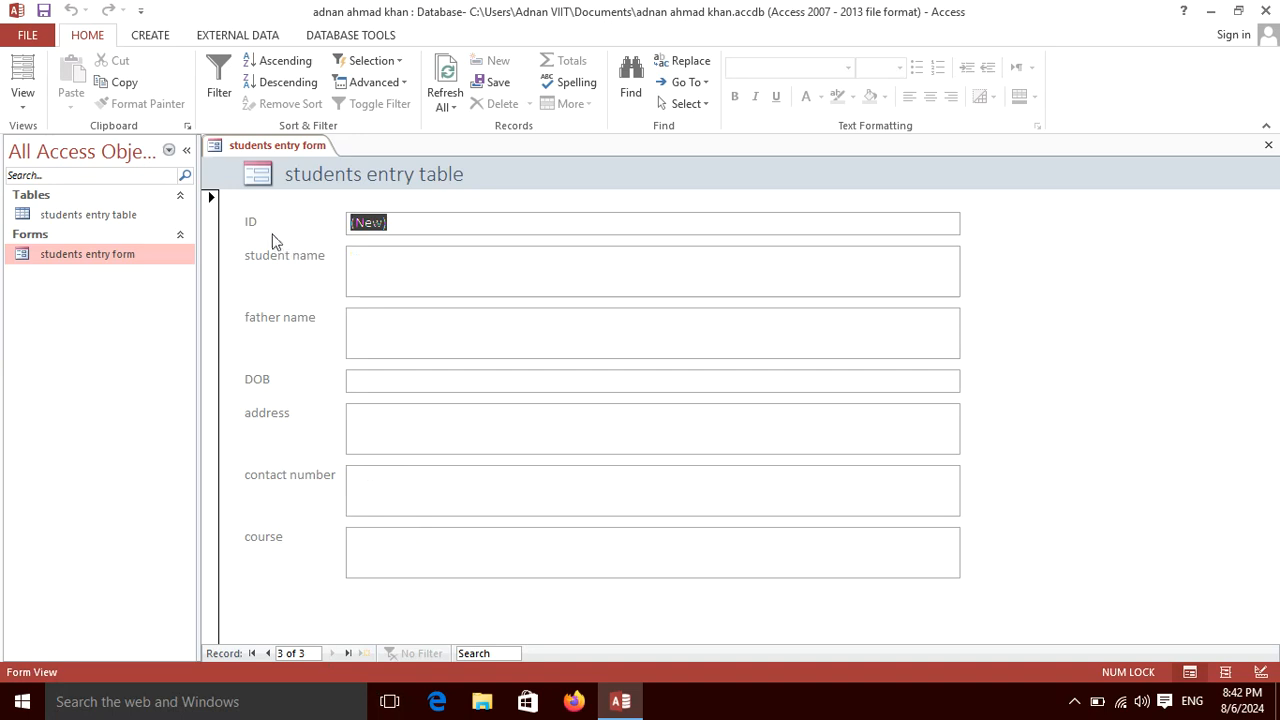
Enter the new student's name, father's name and date of birth 7/12/2024.
left_click(421, 221)
left_click(398, 283)
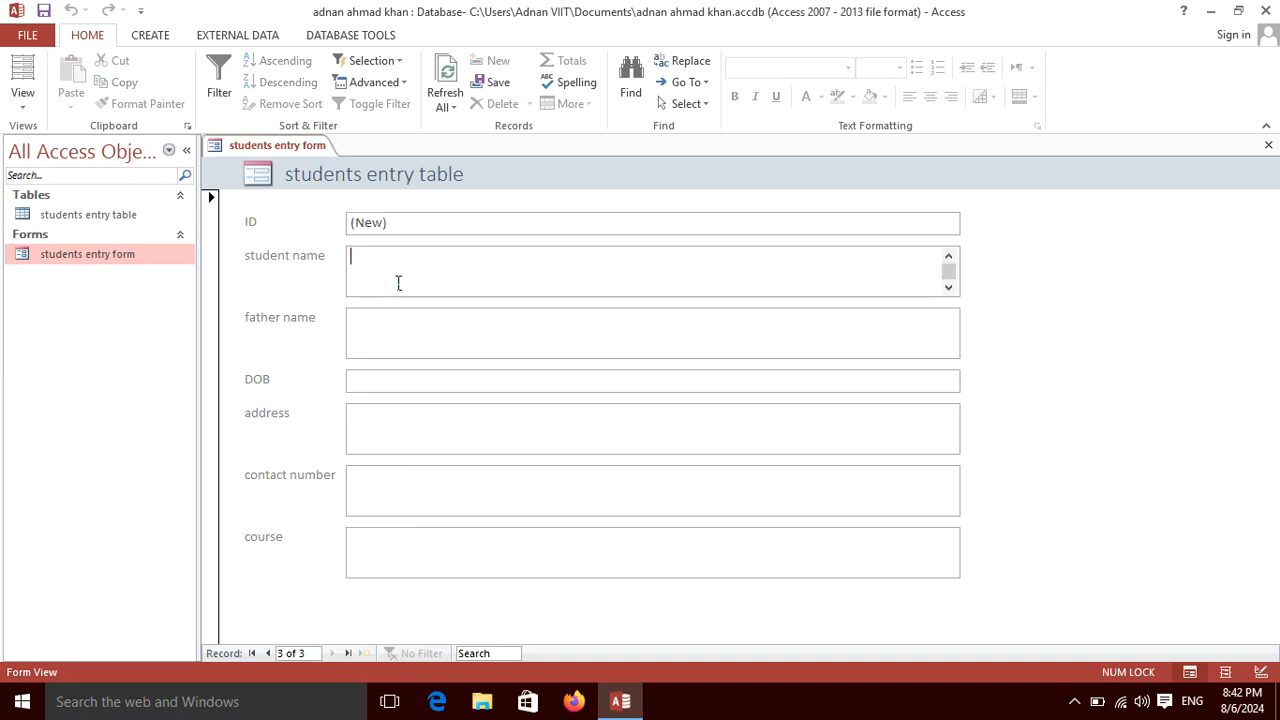
left_click(399, 331)
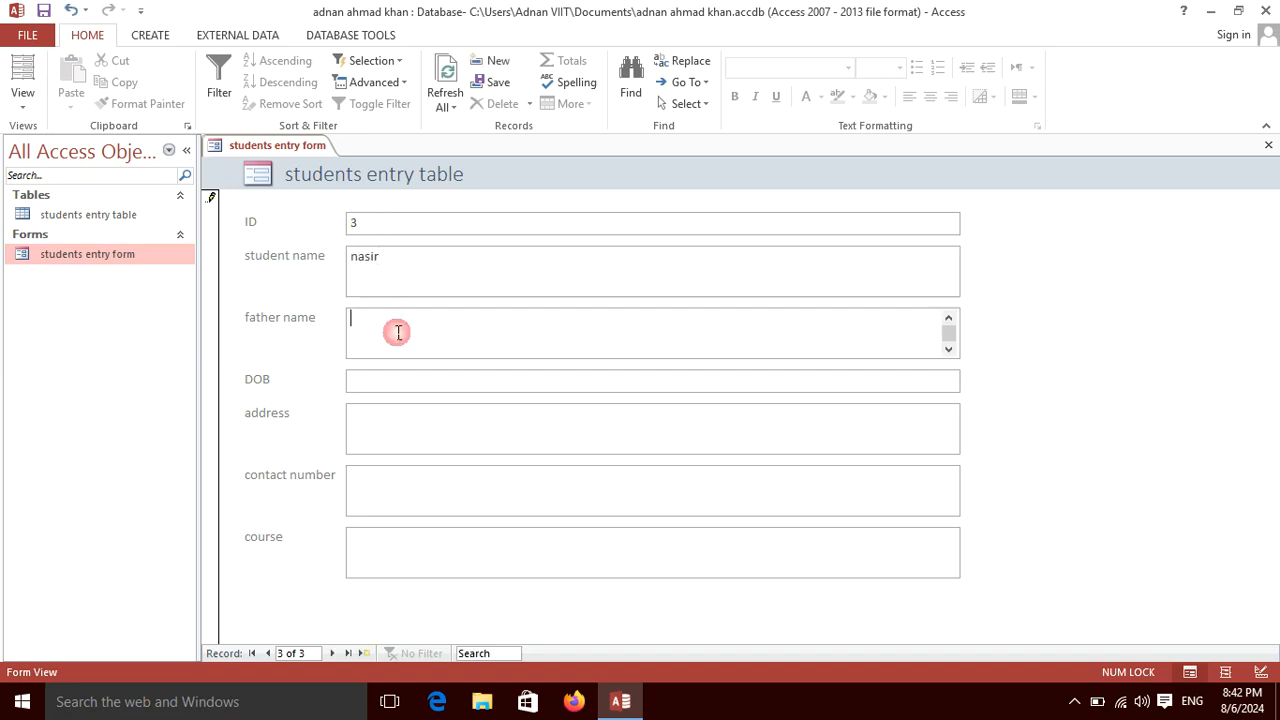
type("hayat")
left_click(408, 376)
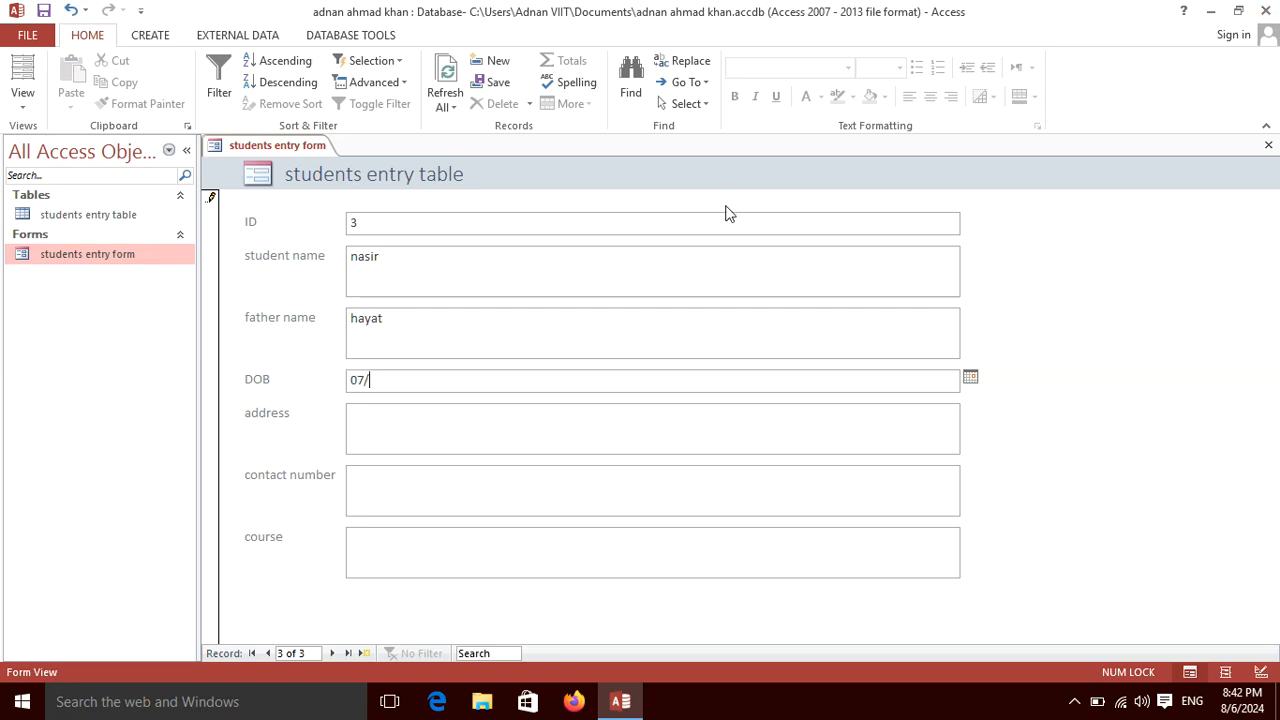
type("12/2024")
Fill in the address, contact number and course 'graphics designing', then close the form.
left_click(490, 420)
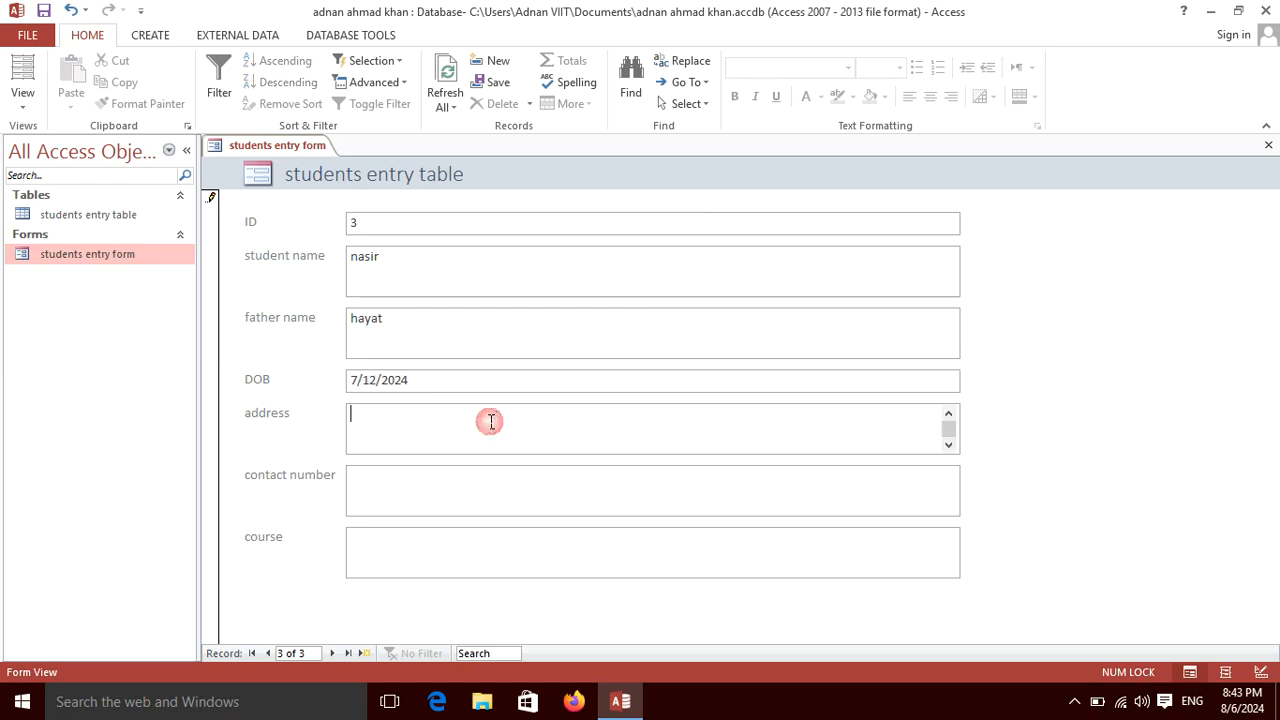
type("house # 1234 pakistan")
left_click(420, 486)
left_click(401, 538)
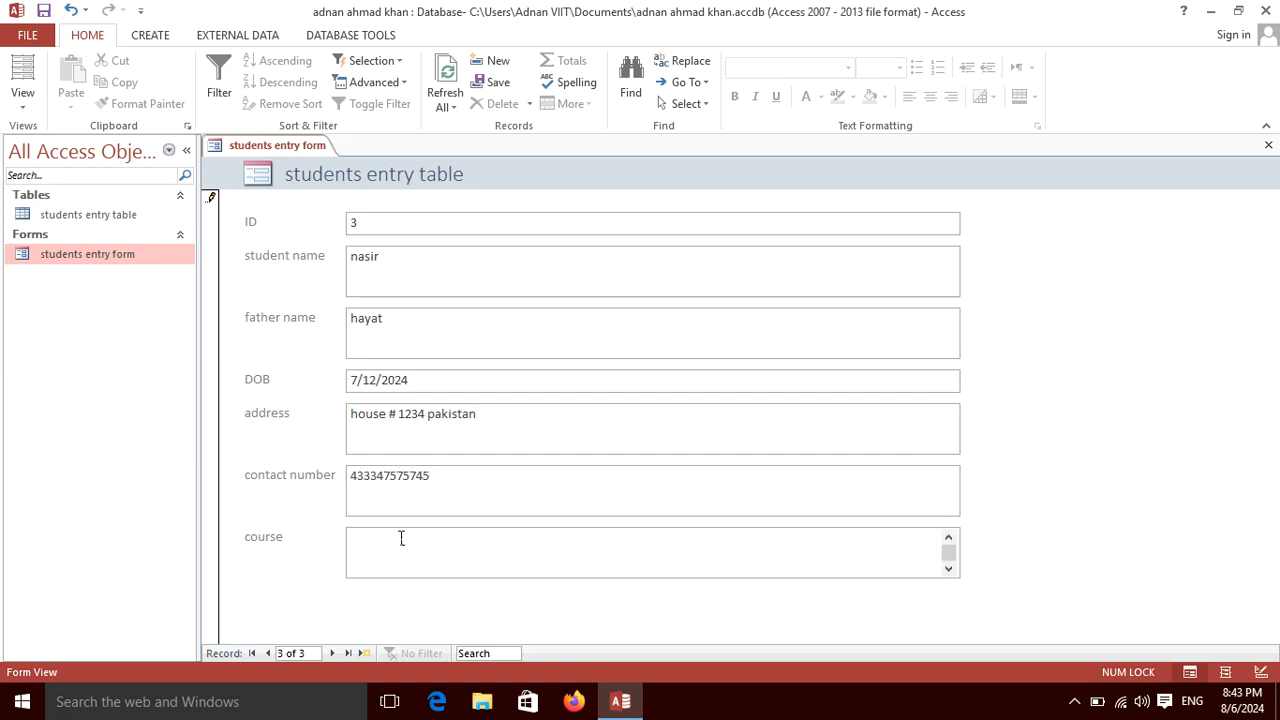
type("graphics designing")
left_click(1268, 145)
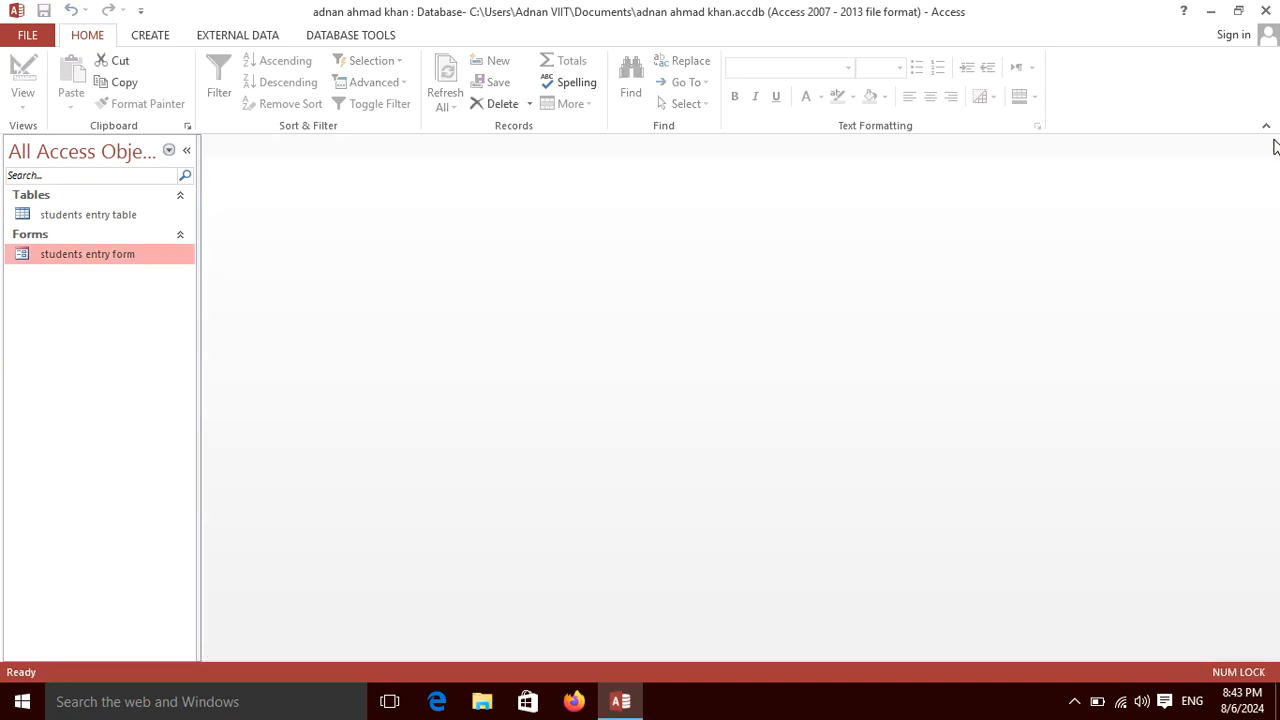
Check the students entry table, then reopen the form and advance to record 3 of 3.
left_click(98, 222)
double_click(98, 222)
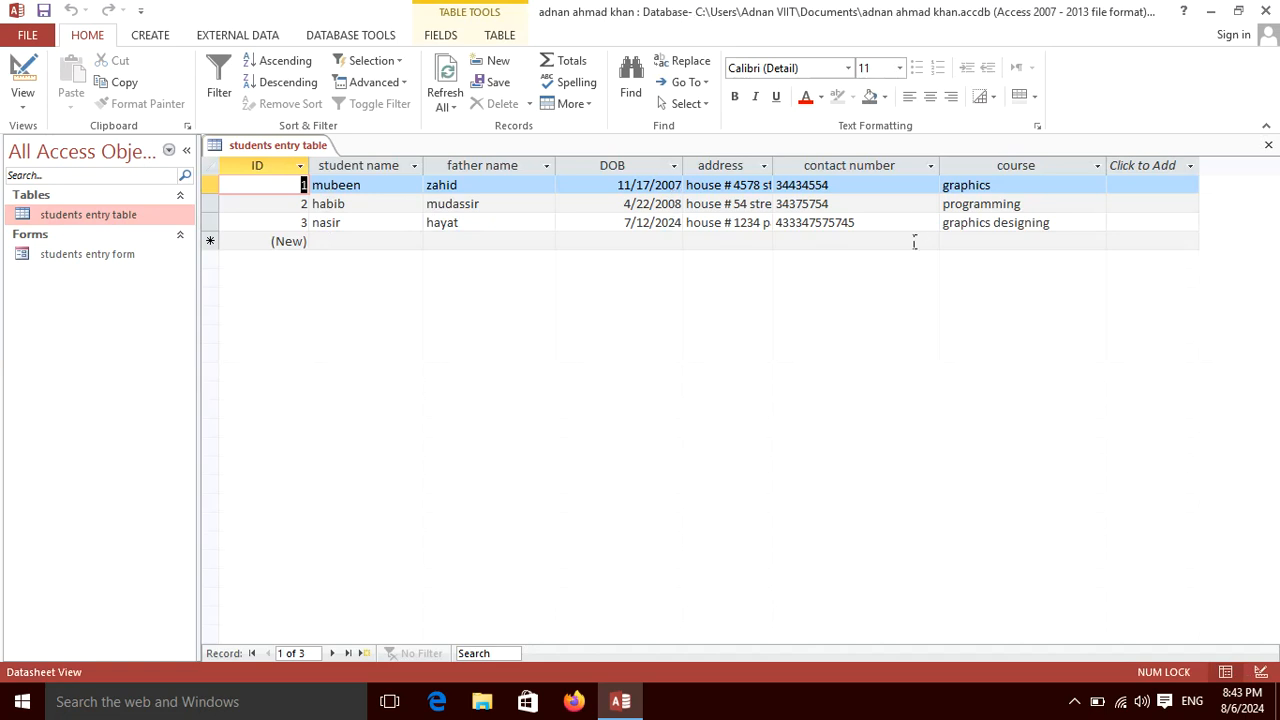
left_click(1268, 146)
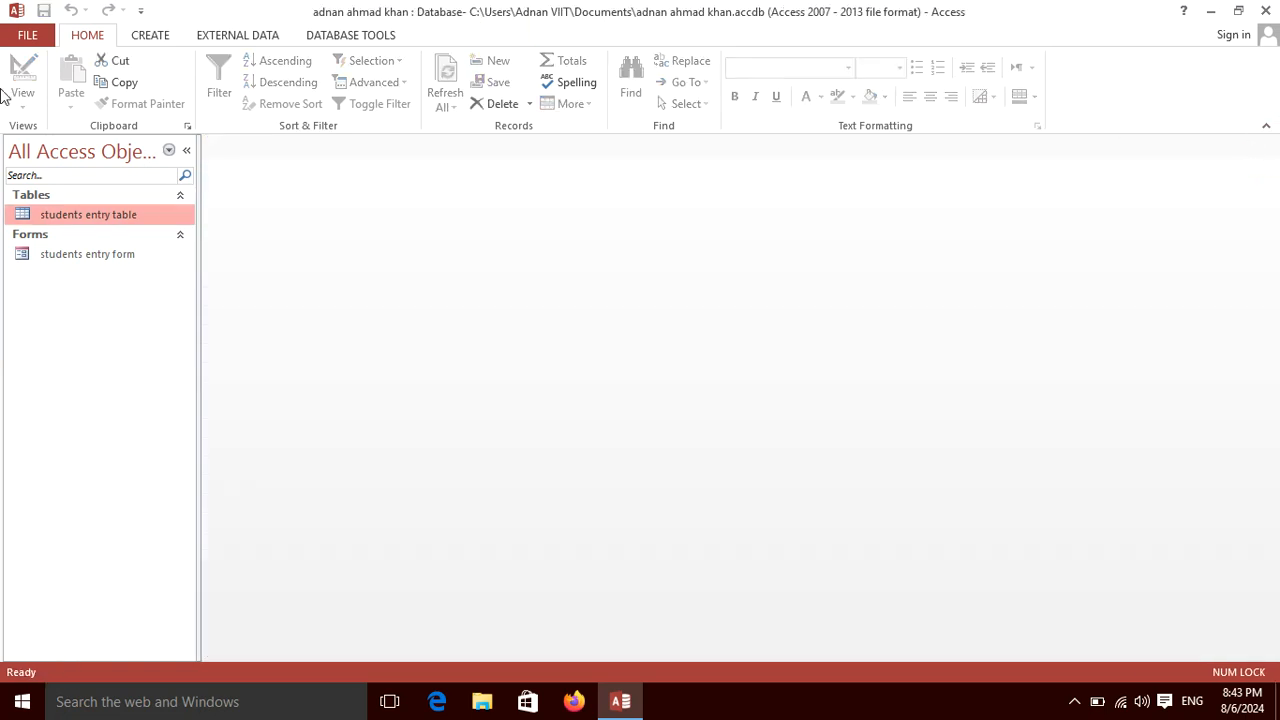
double_click(114, 256)
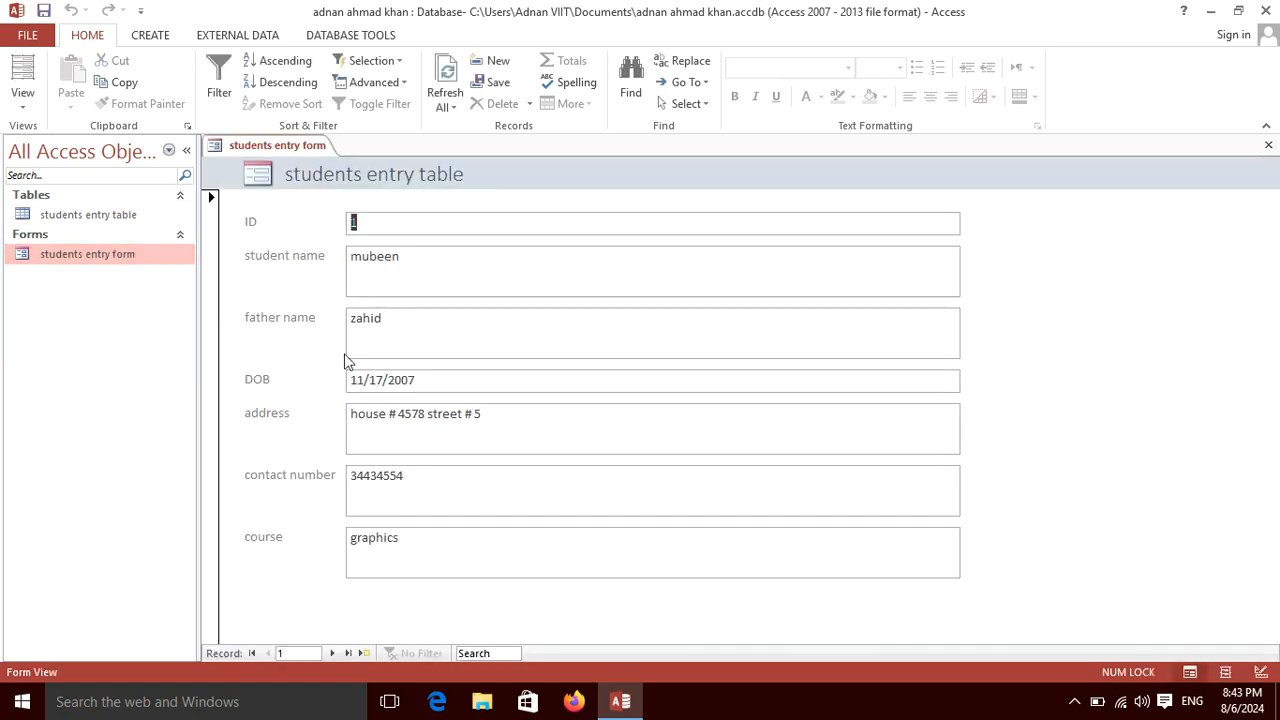
left_click(328, 653)
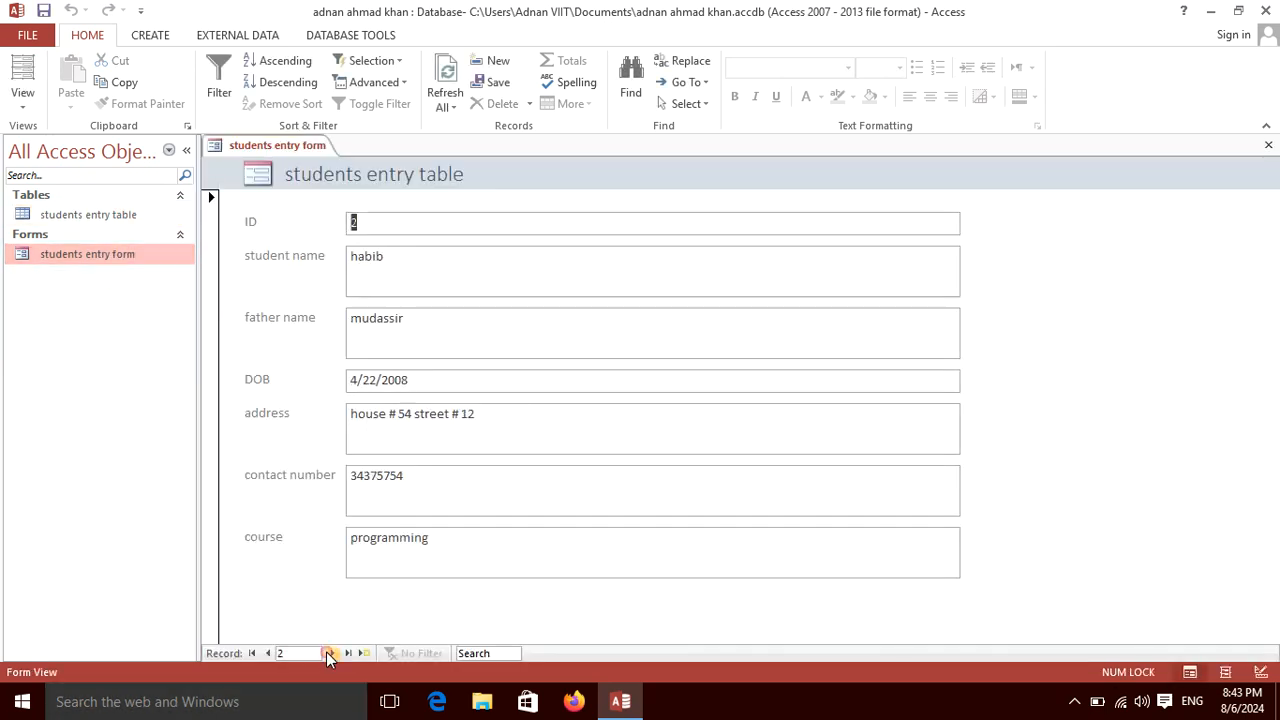
left_click(326, 652)
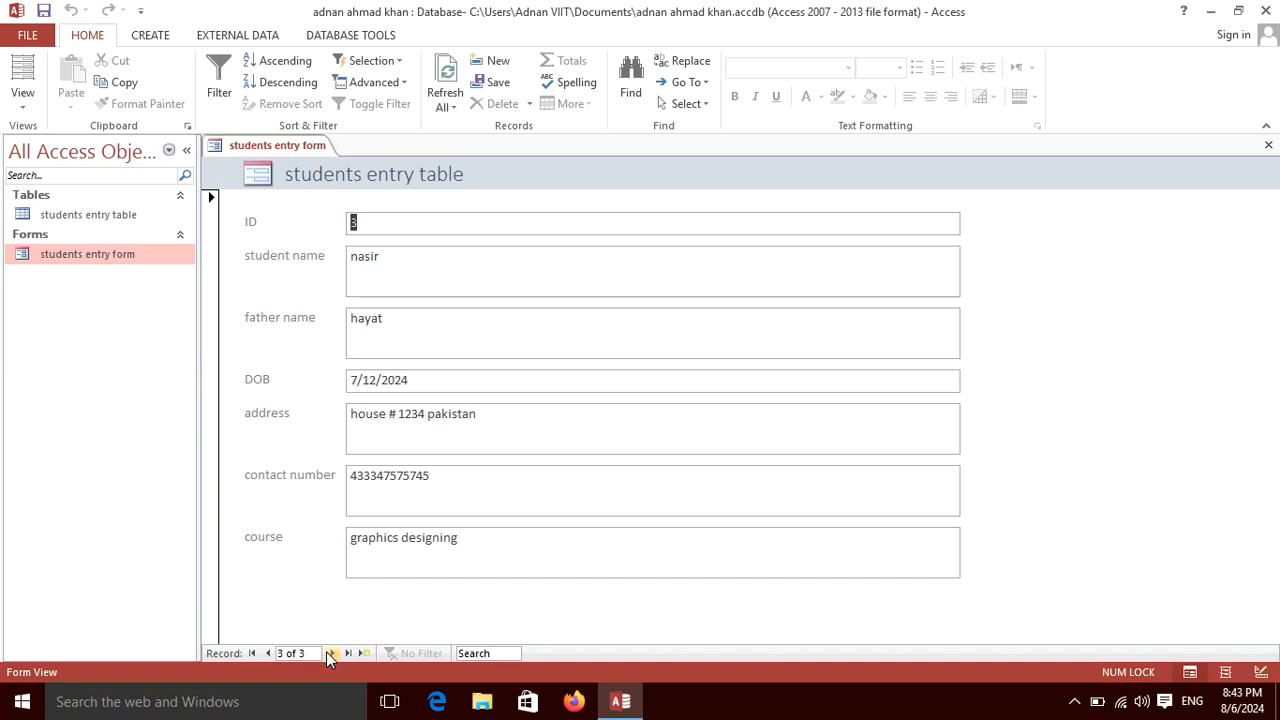
left_click(326, 652)
Start a fourth record with the student's name, father's name, DOB 01-05-2000 and address.
left_click(385, 249)
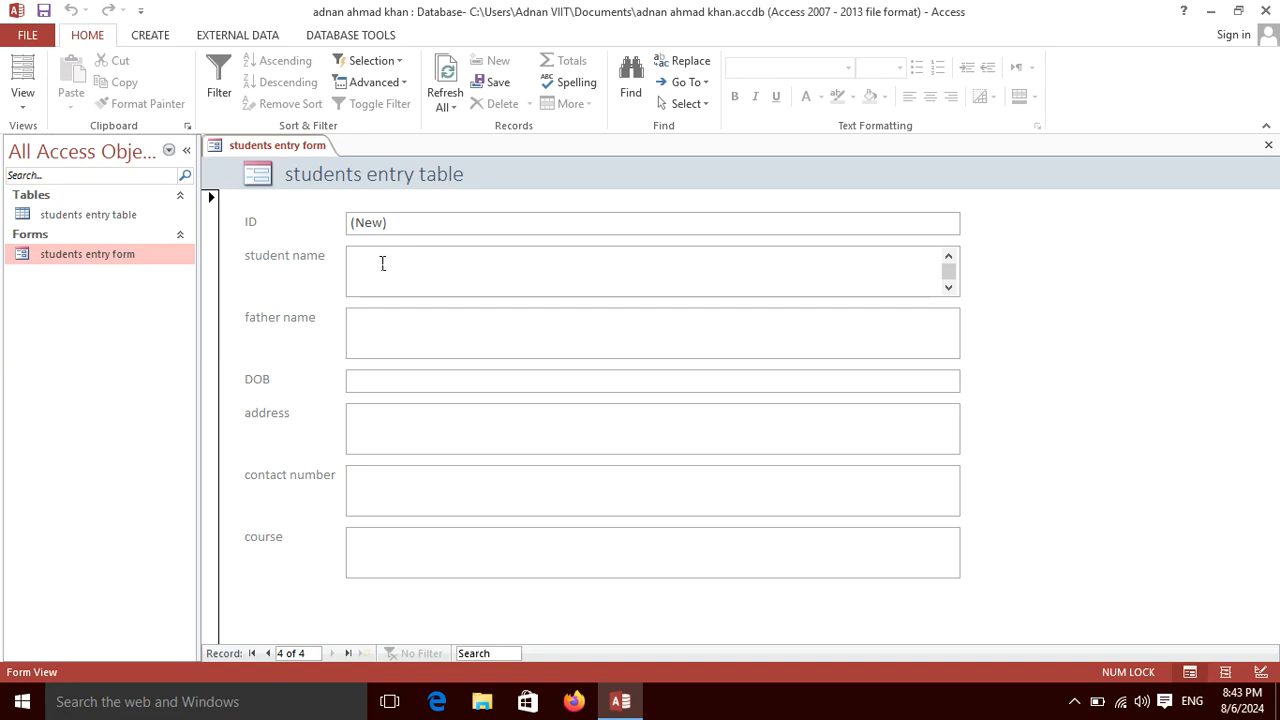
type("jameel")
left_click(428, 343)
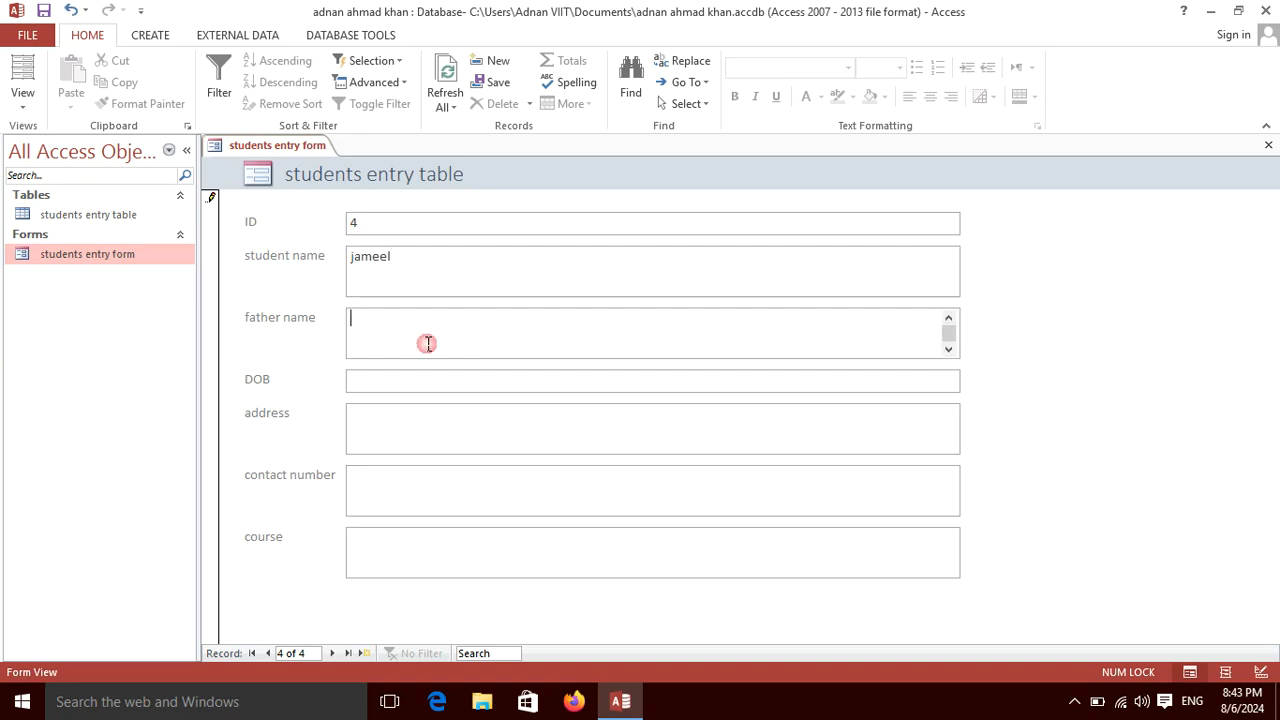
type("shoaib")
left_click(393, 381)
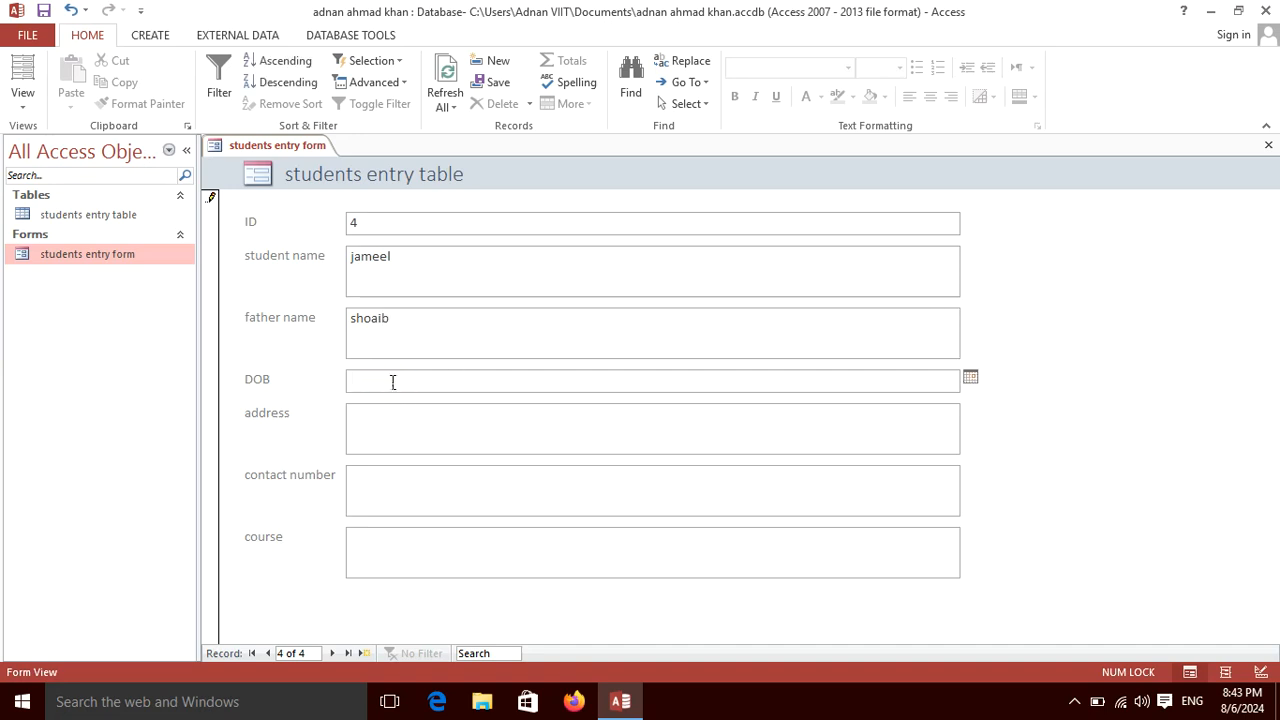
type("01-05-2000")
left_click(368, 440)
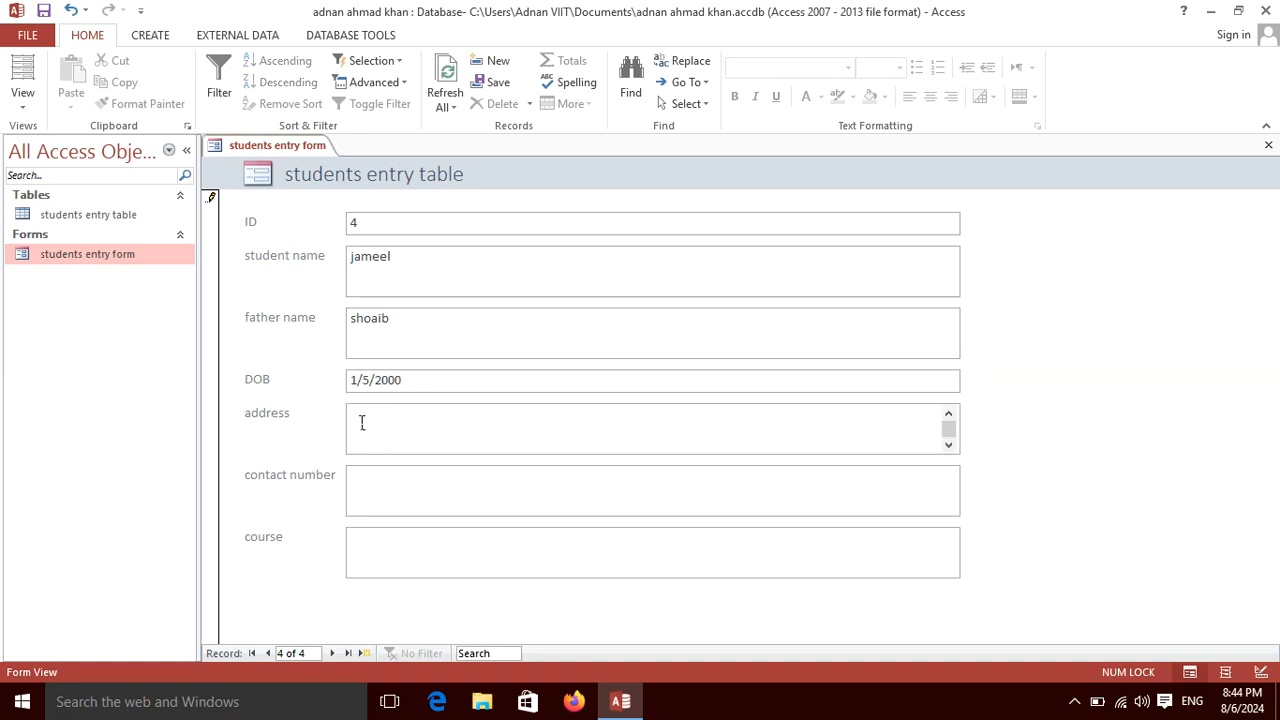
type("house #45343")
Enter the contact number and course 'office automation', then view the record in the students entry table.
left_click(414, 488)
type("rr75bdf")
left_click(286, 478)
left_click(420, 546)
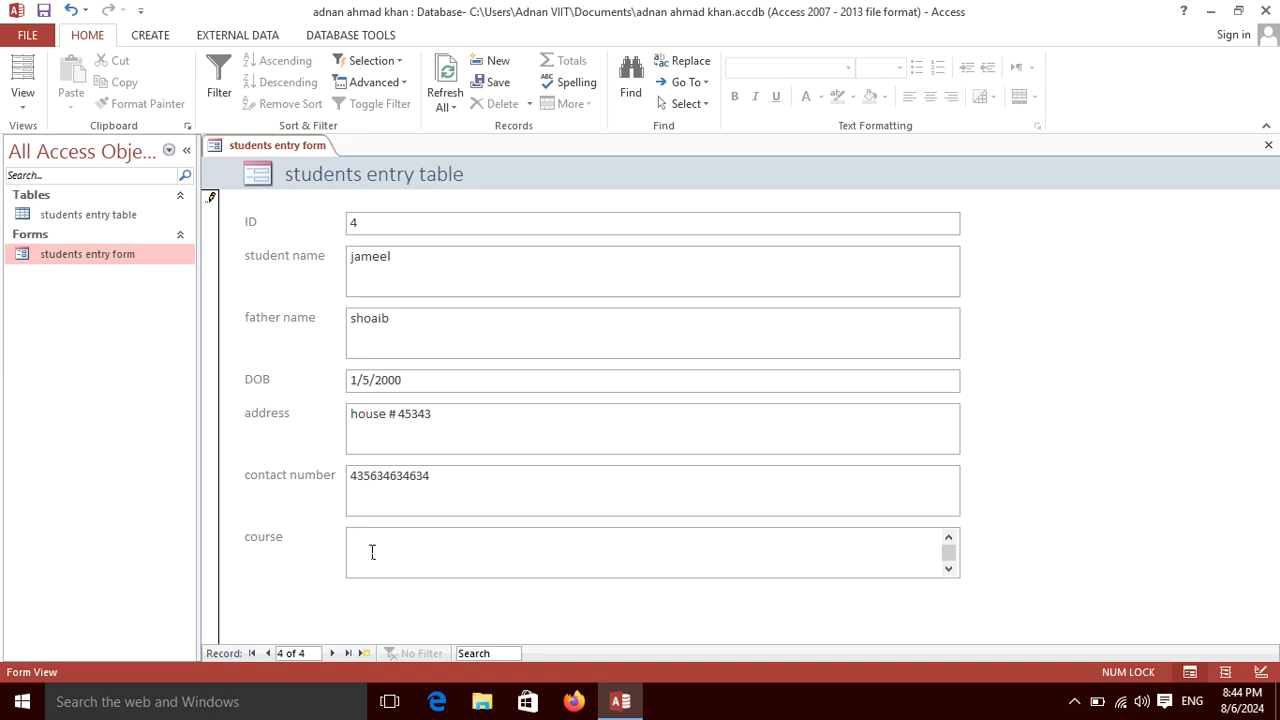
type("office automation")
left_click(1269, 148)
double_click(87, 215)
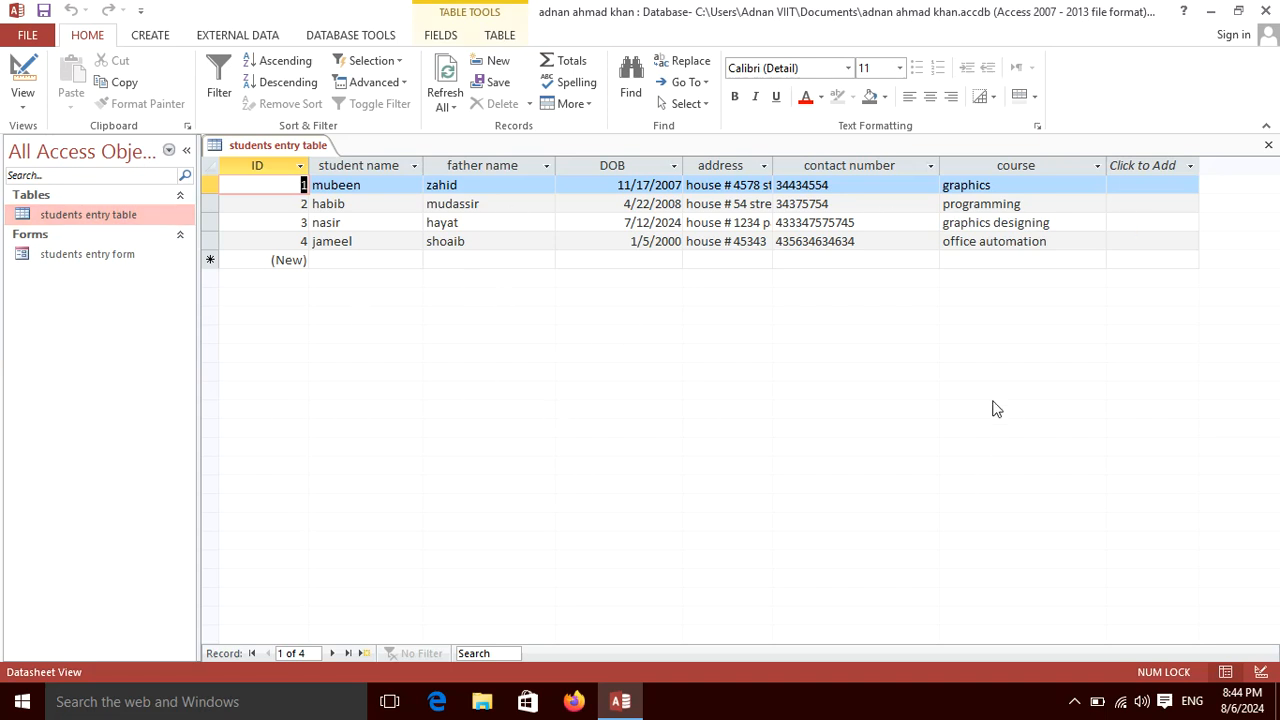
left_click(668, 223)
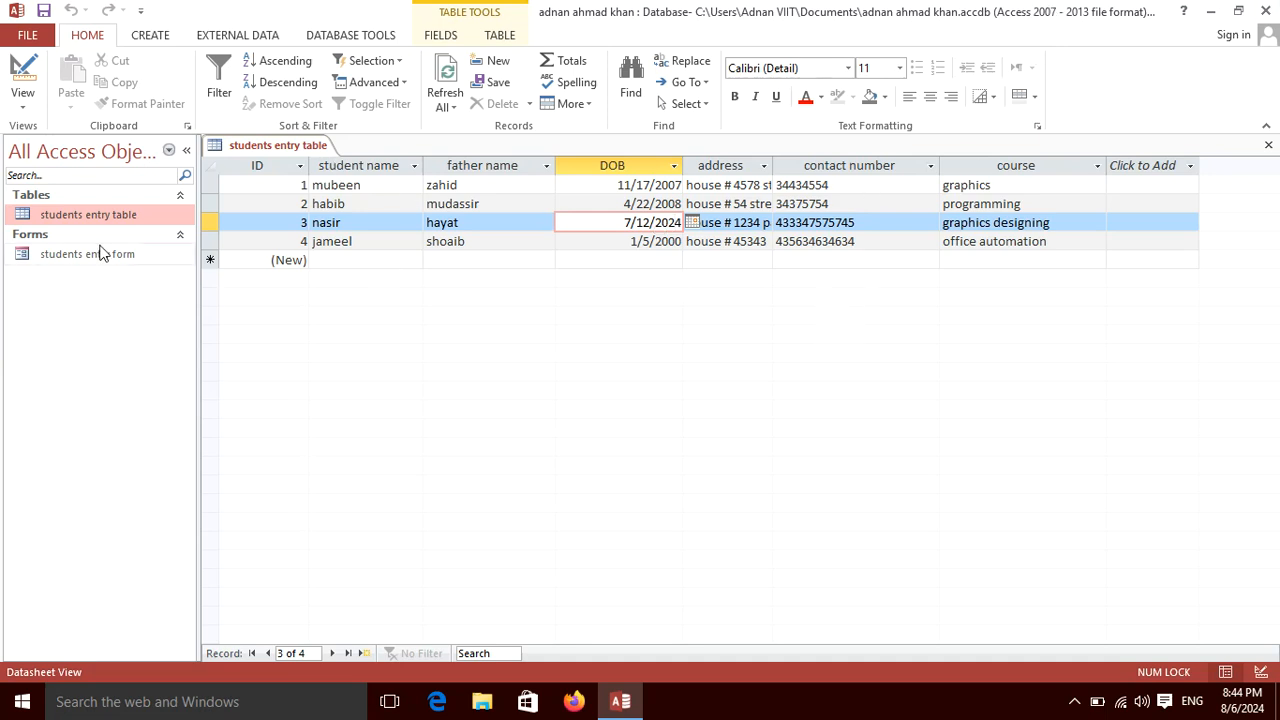
double_click(128, 254)
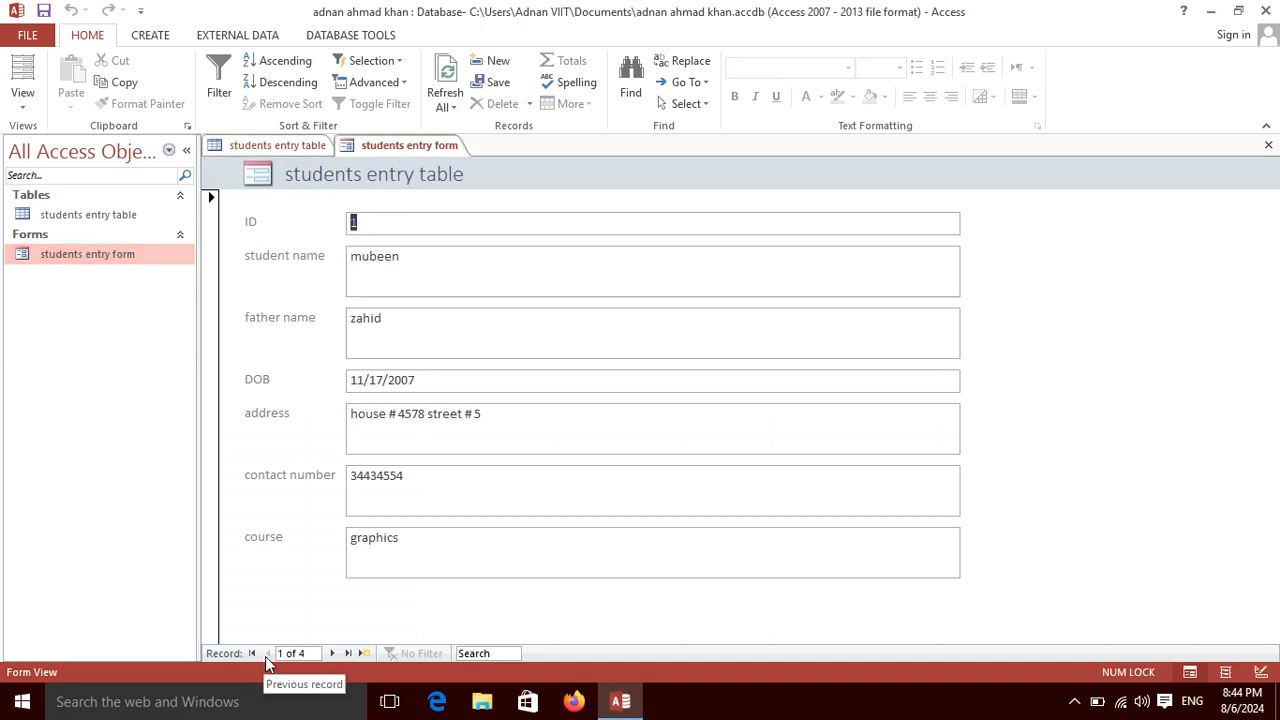
left_click(332, 653)
left_click(331, 653)
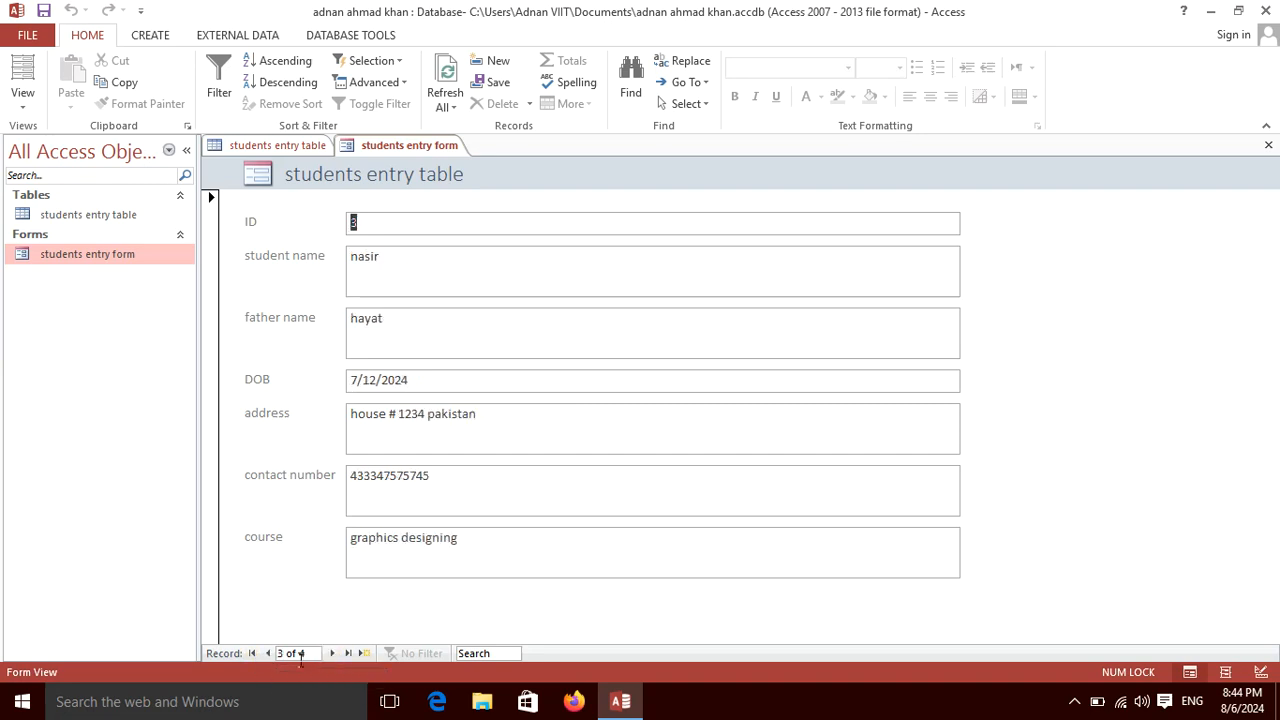
left_click(265, 653)
left_click(265, 653)
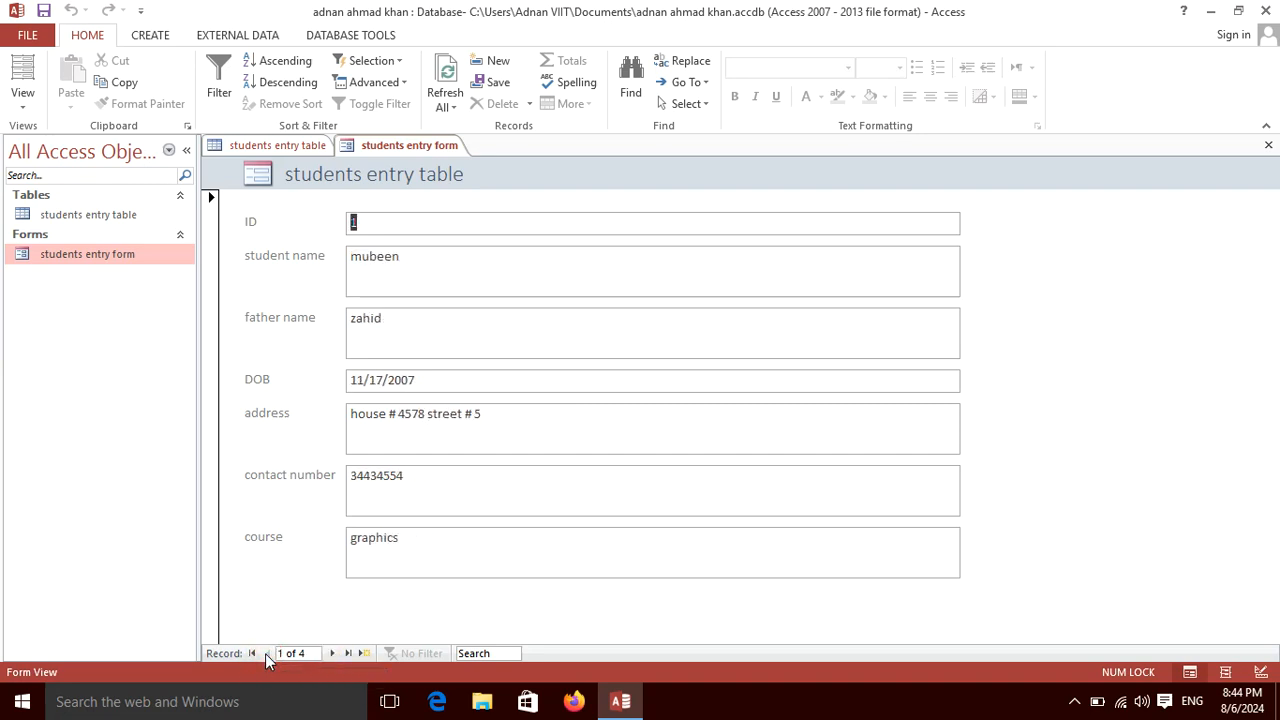
left_click(334, 652)
left_click(333, 652)
left_click(332, 653)
left_click(266, 653)
left_click(268, 652)
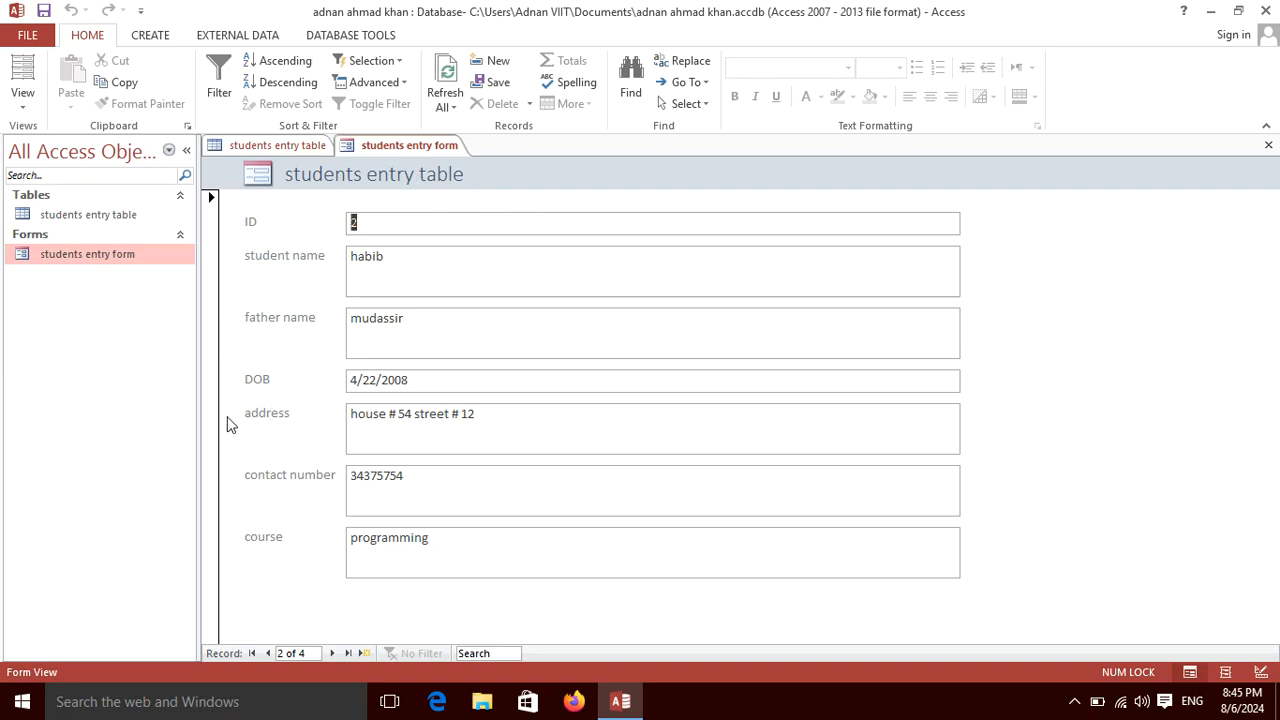
Close the open form and table, then open students entry form in Design View.
left_click(1268, 146)
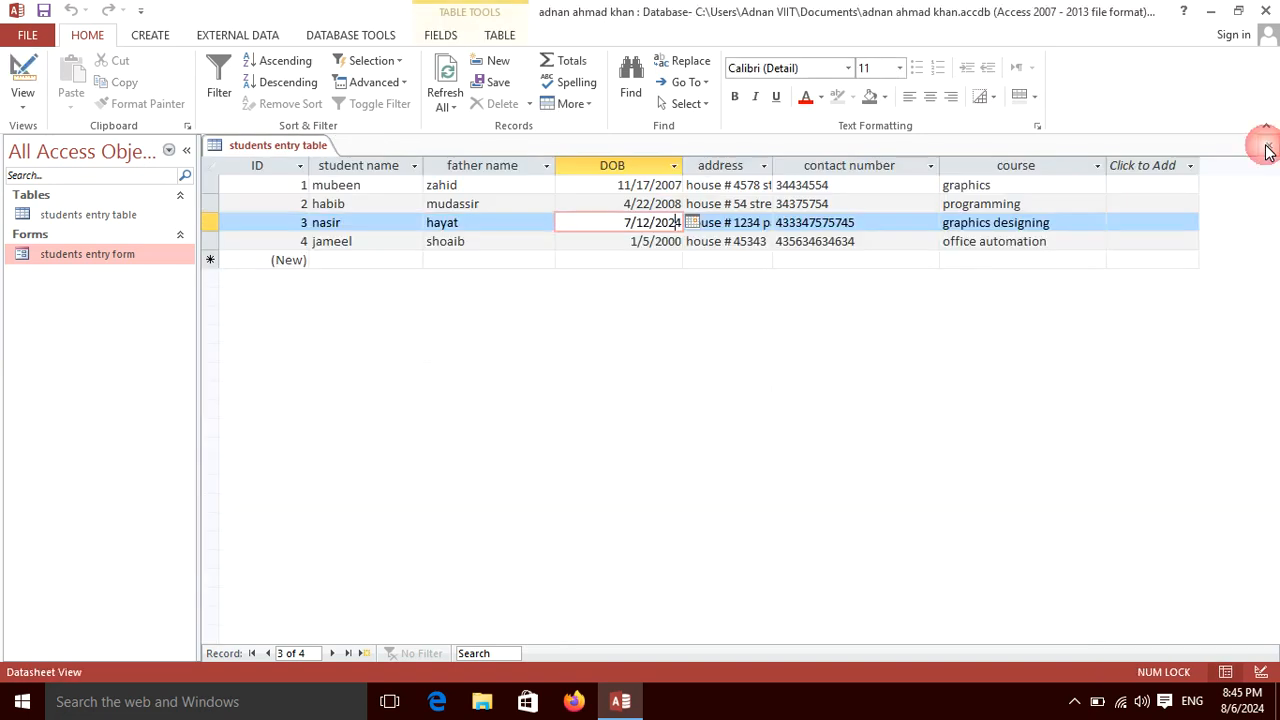
left_click(1268, 148)
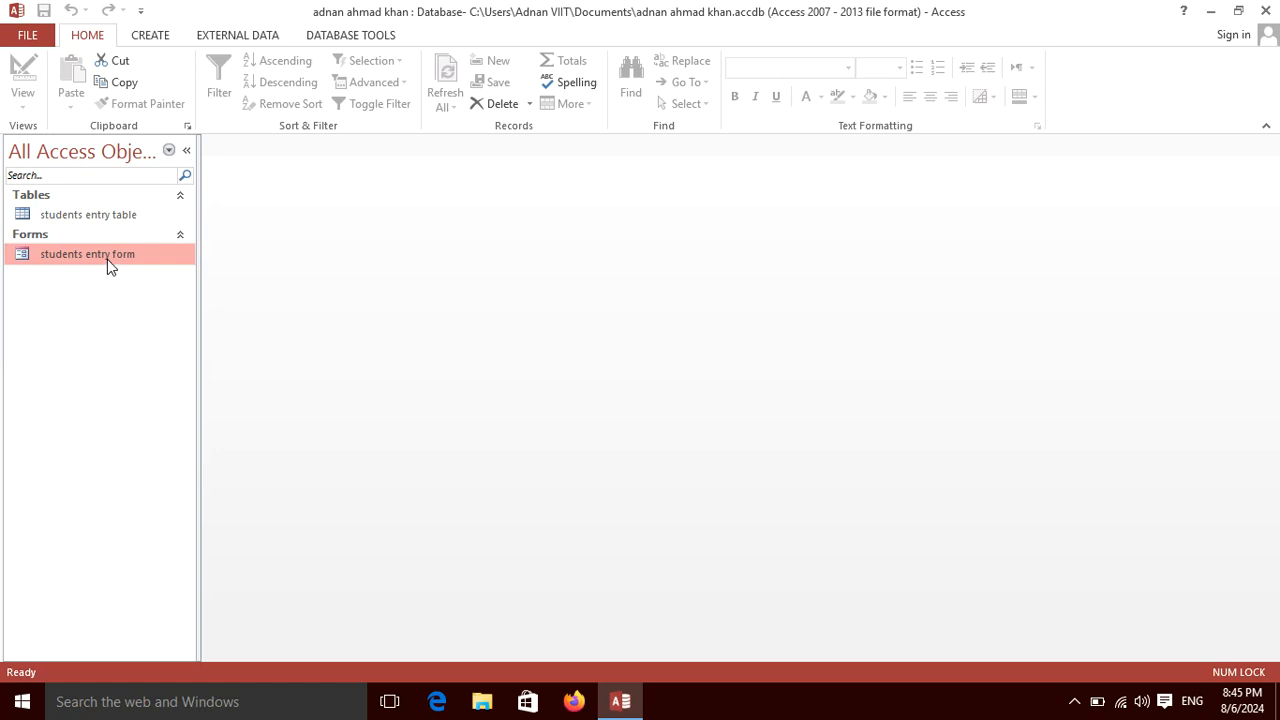
double_click(107, 258)
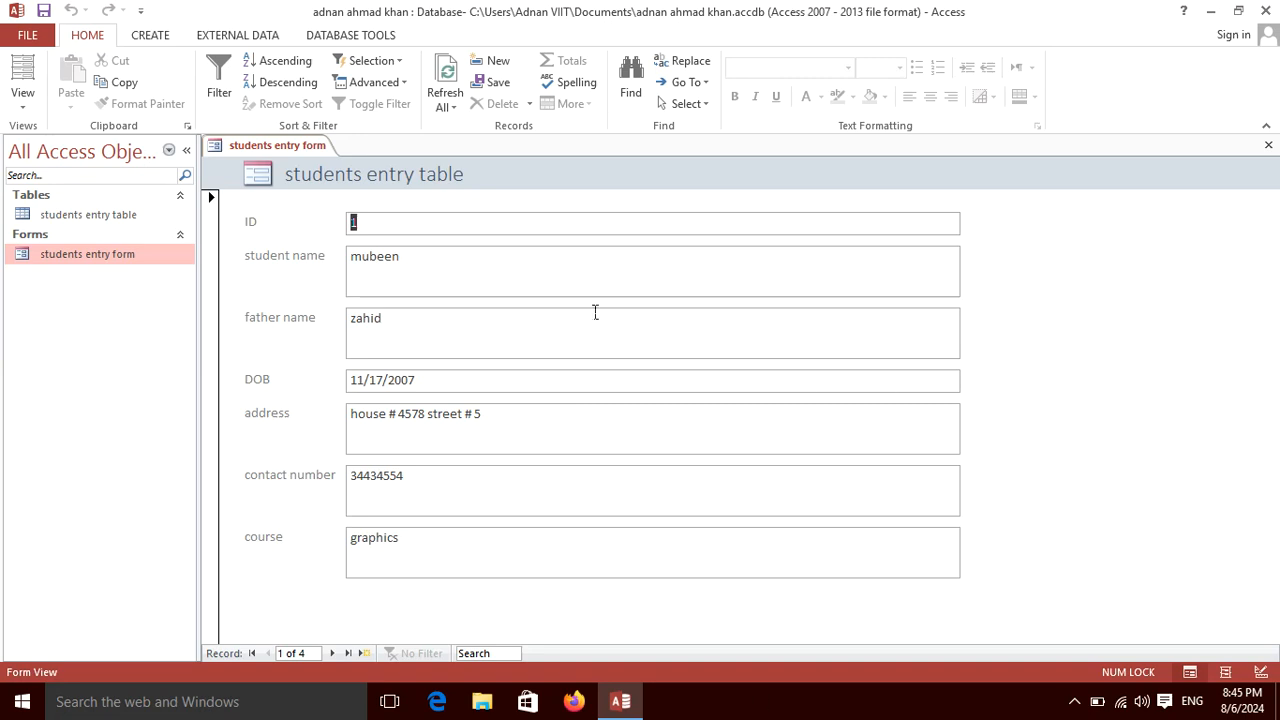
left_click(1268, 146)
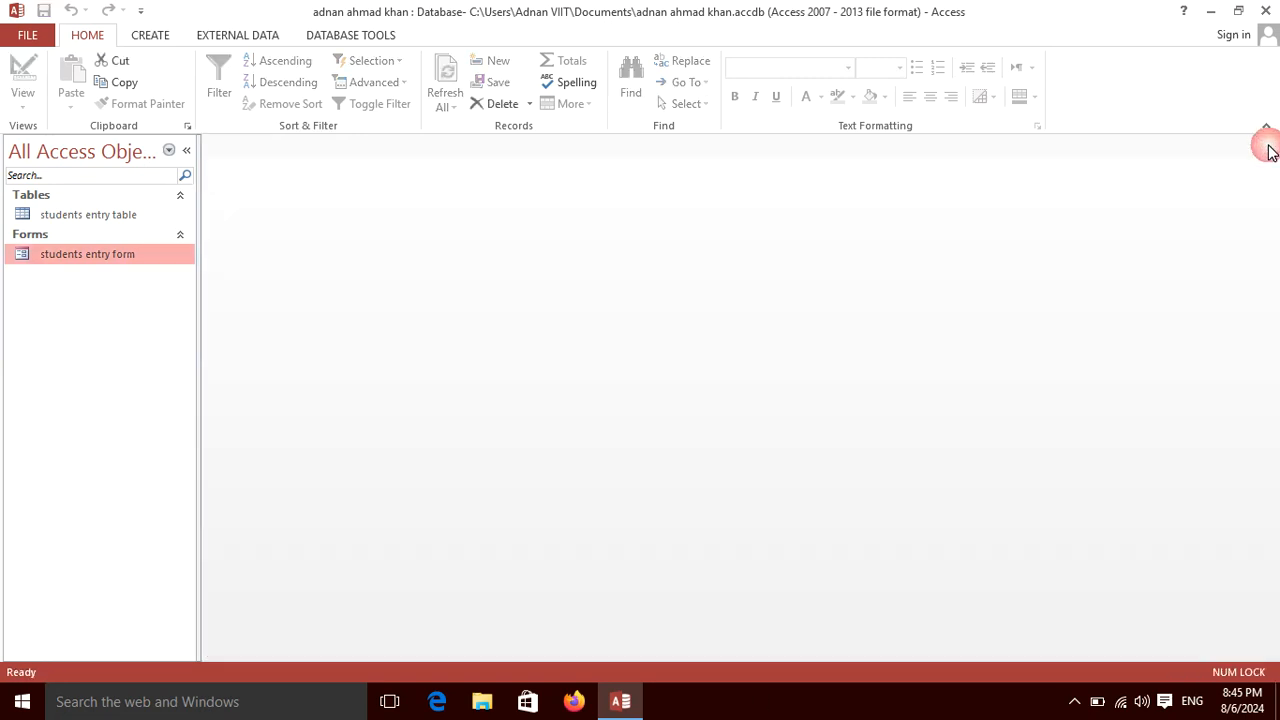
right_click(86, 257)
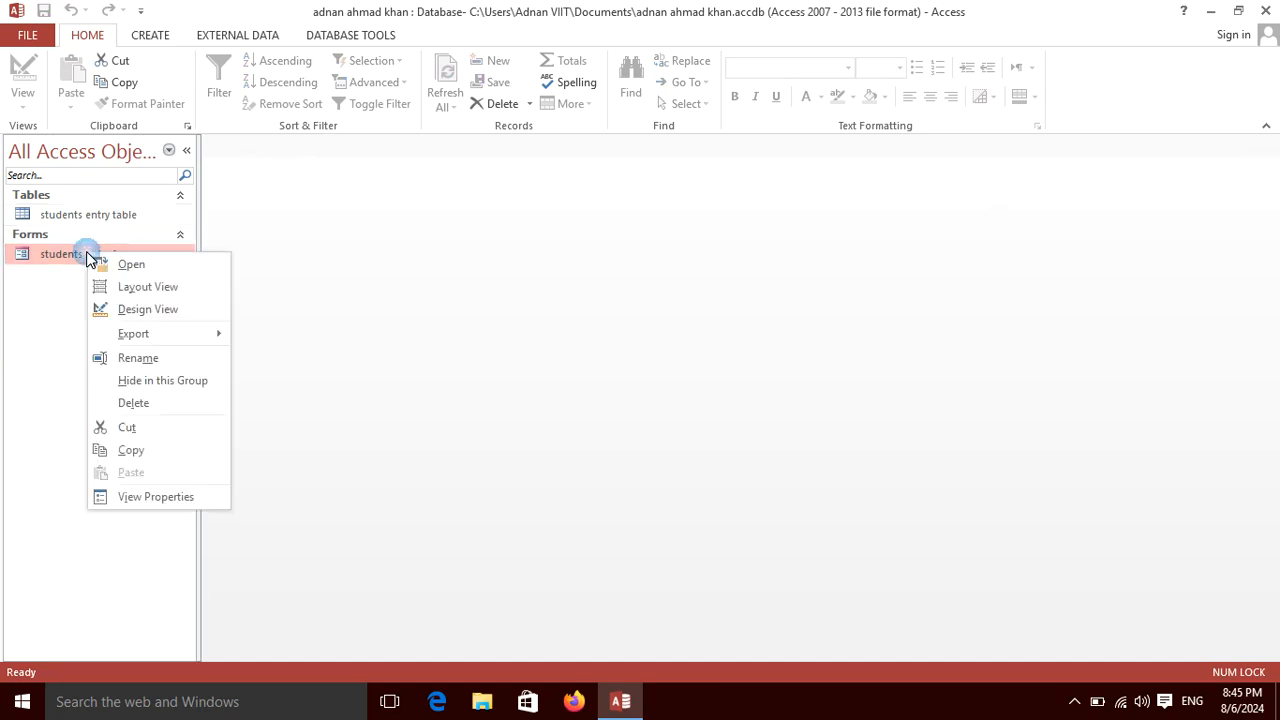
left_click(121, 316)
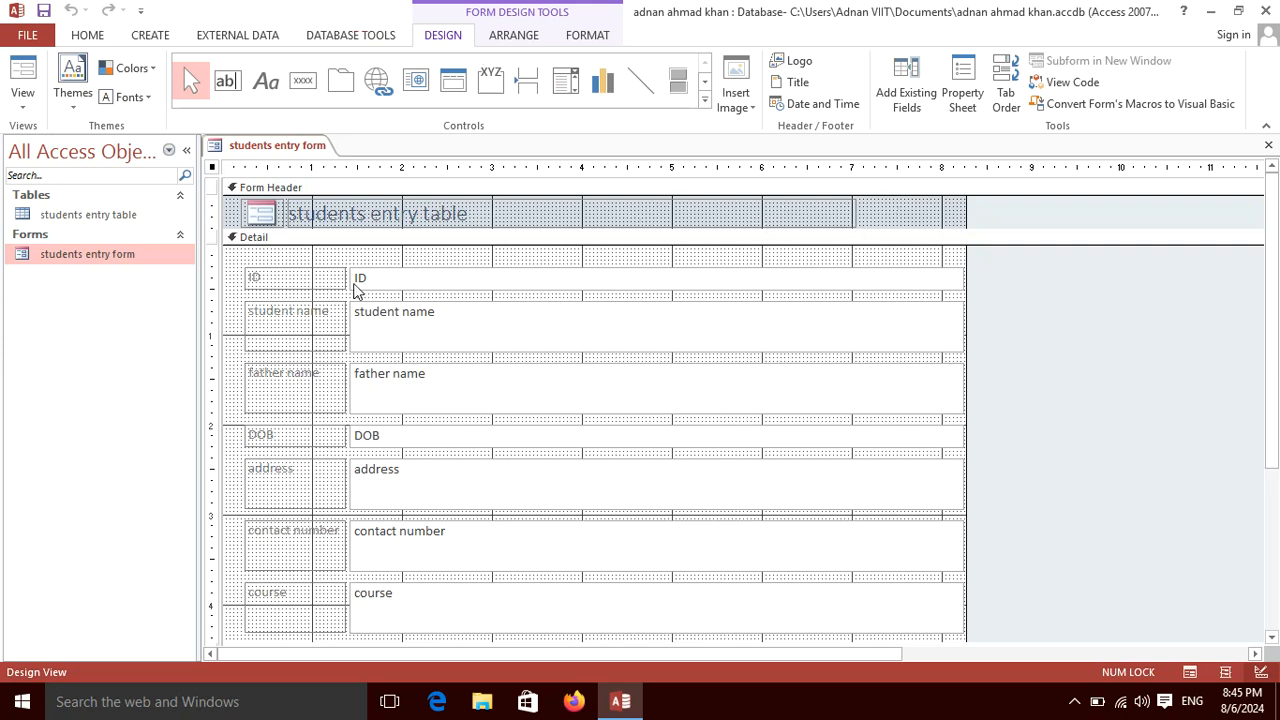
Format the ID field as left-aligned, purple Arial Black text.
left_click(378, 280)
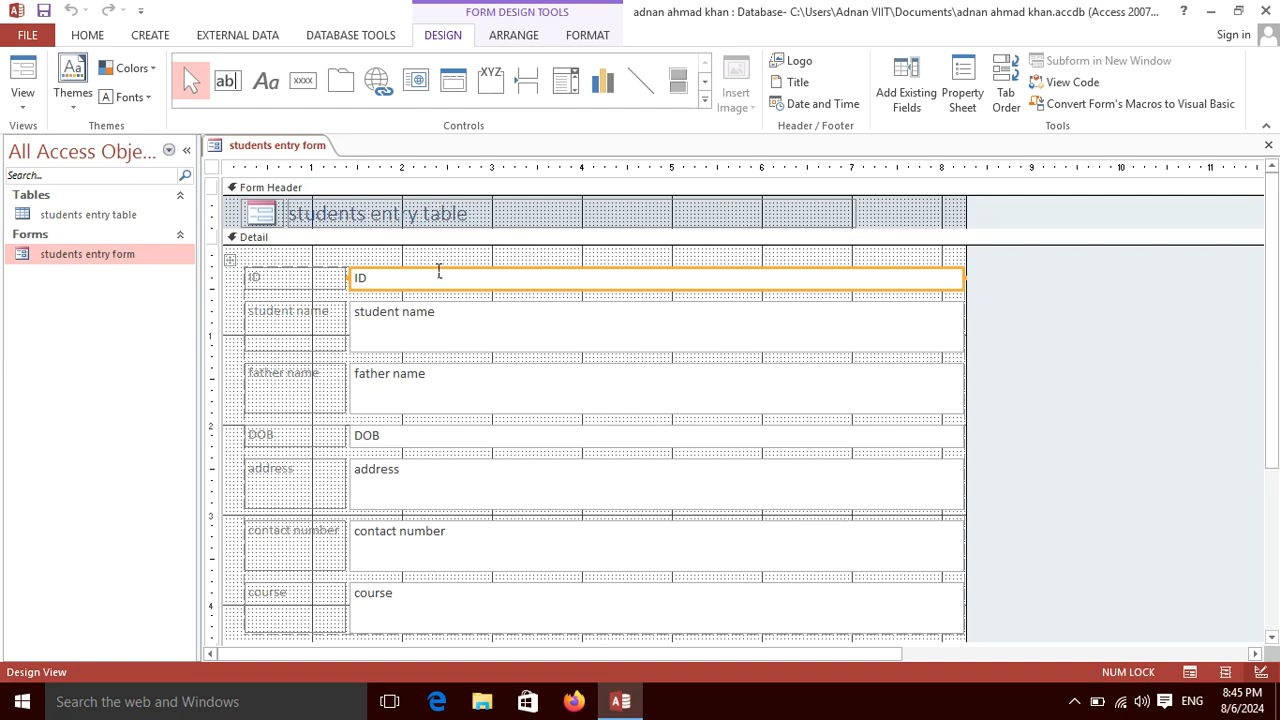
left_click(586, 36)
left_click(274, 96)
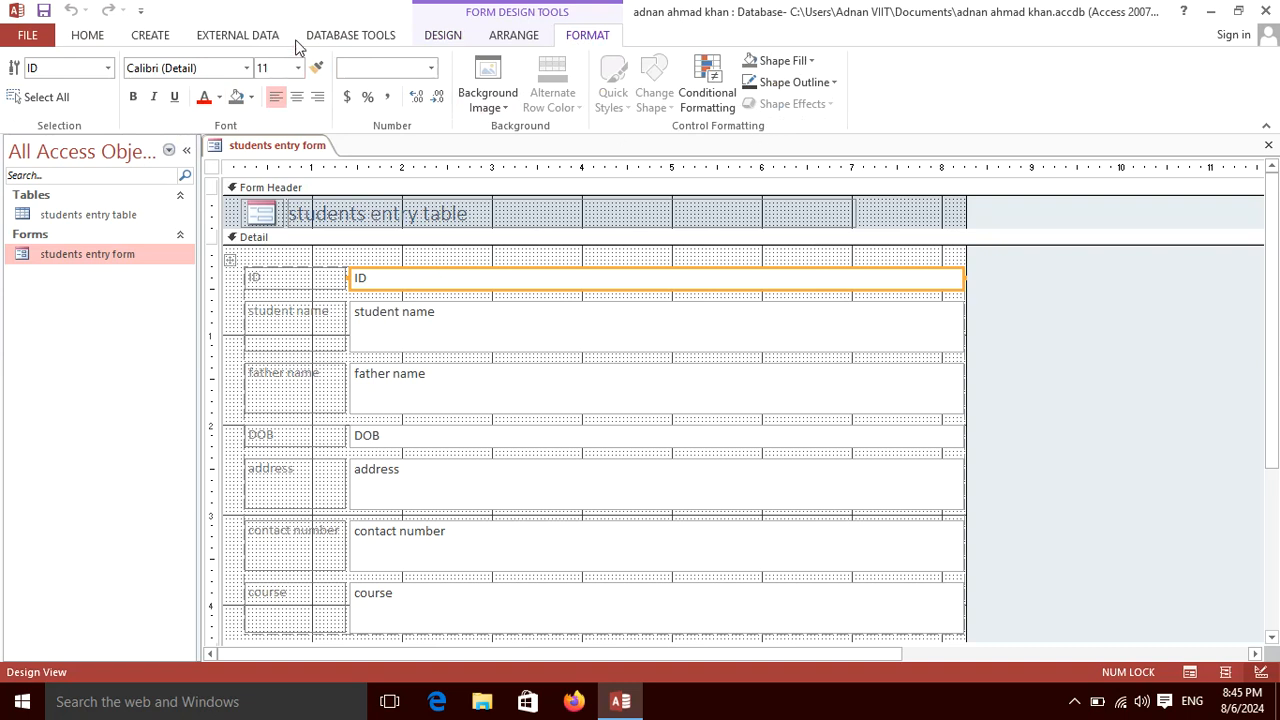
left_click(220, 97)
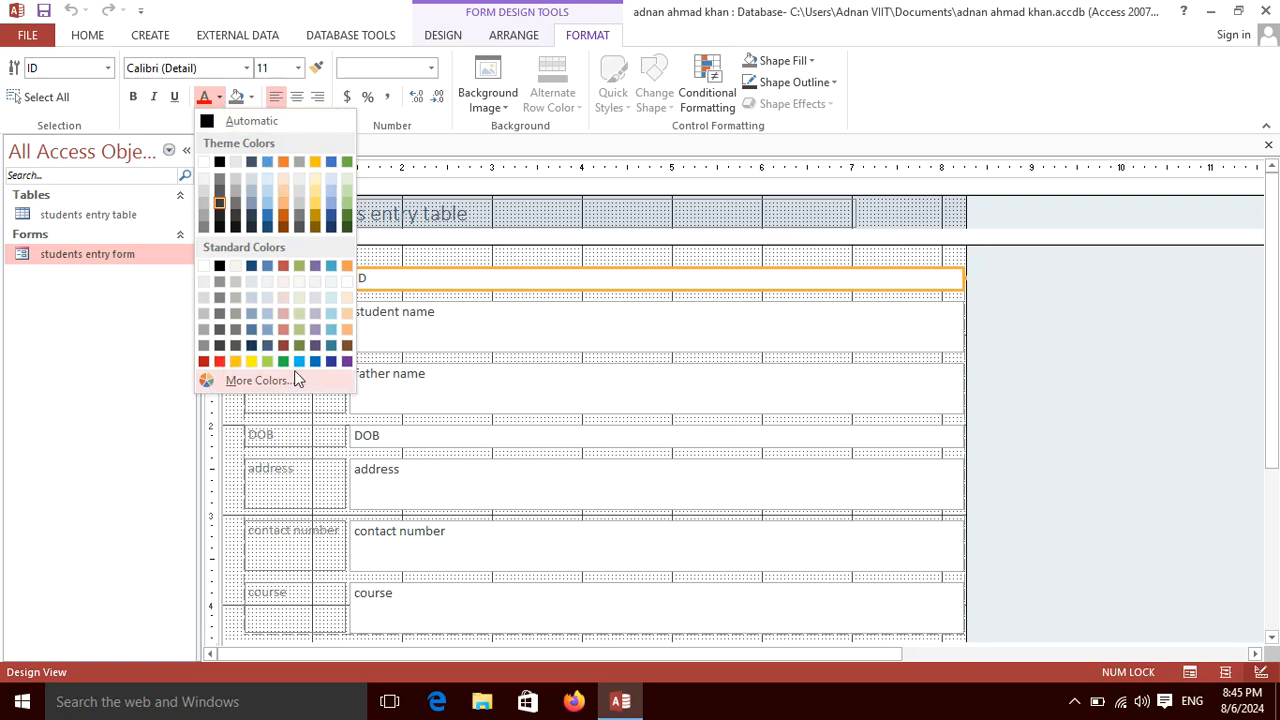
left_click(349, 364)
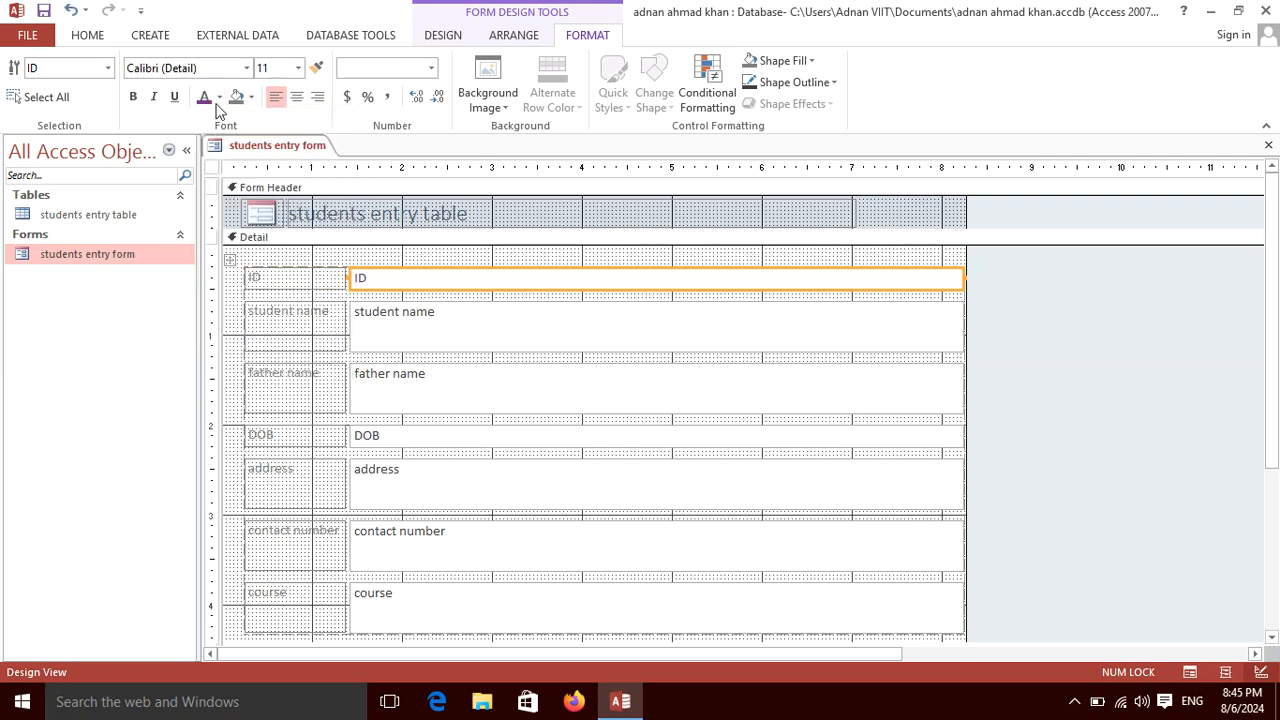
left_click(246, 68)
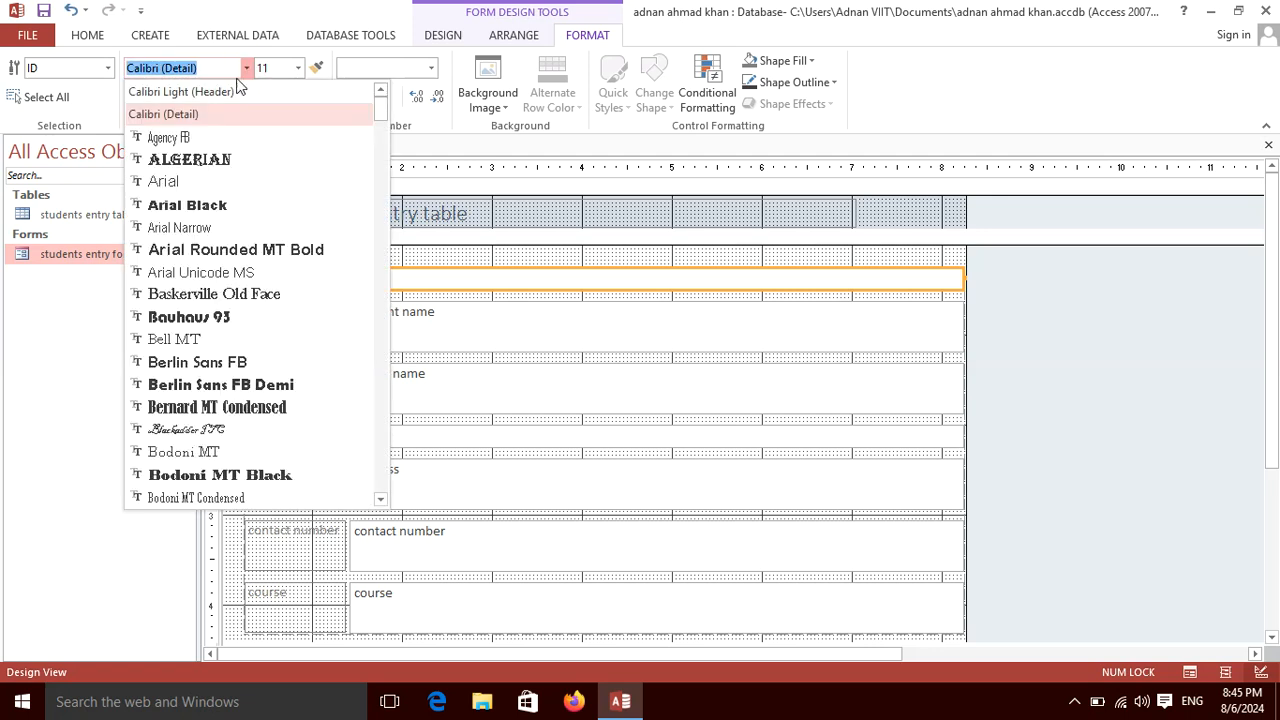
left_click(210, 205)
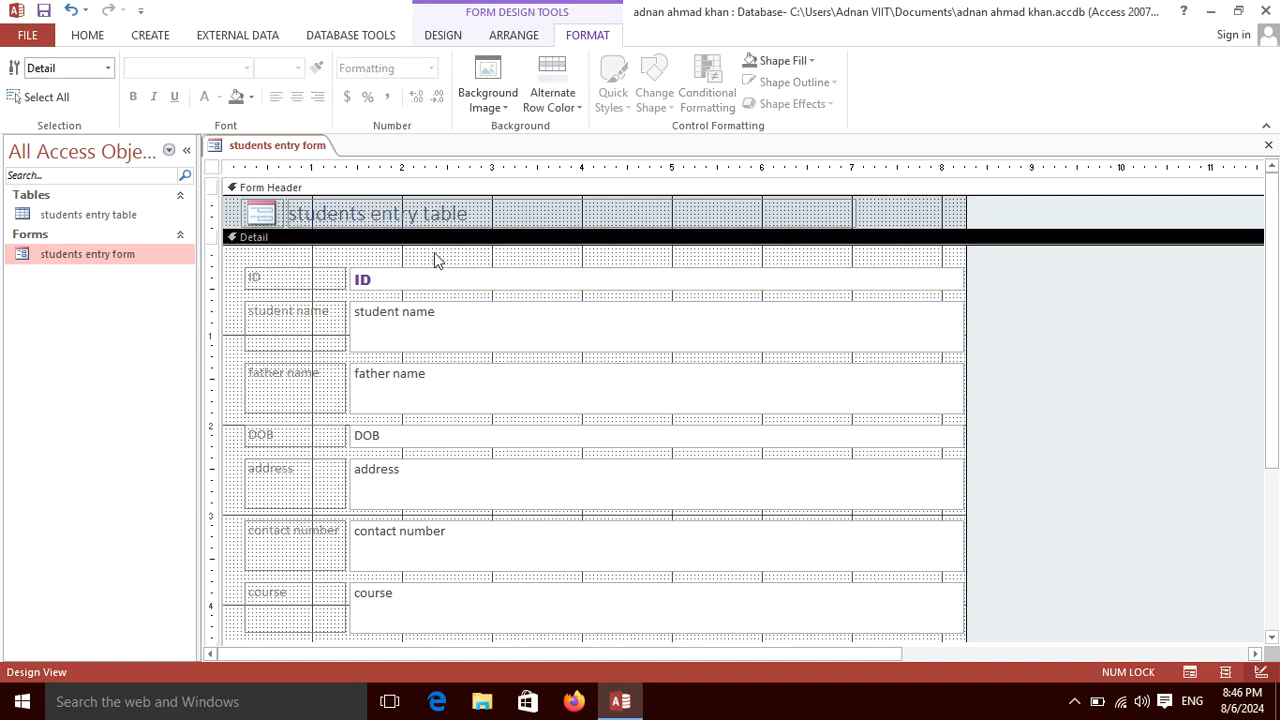
Set the red-sky landscape from Desktop\pictures as the form's background image, then close the design.
left_click(494, 106)
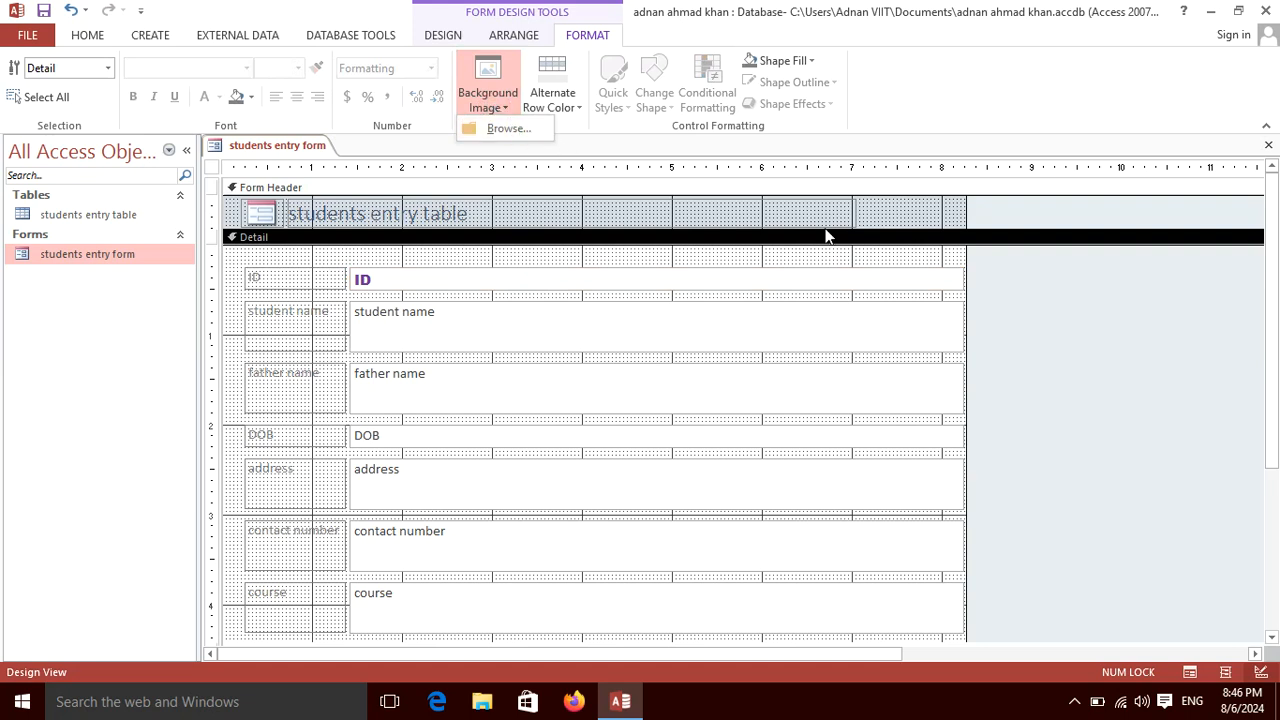
left_click(505, 128)
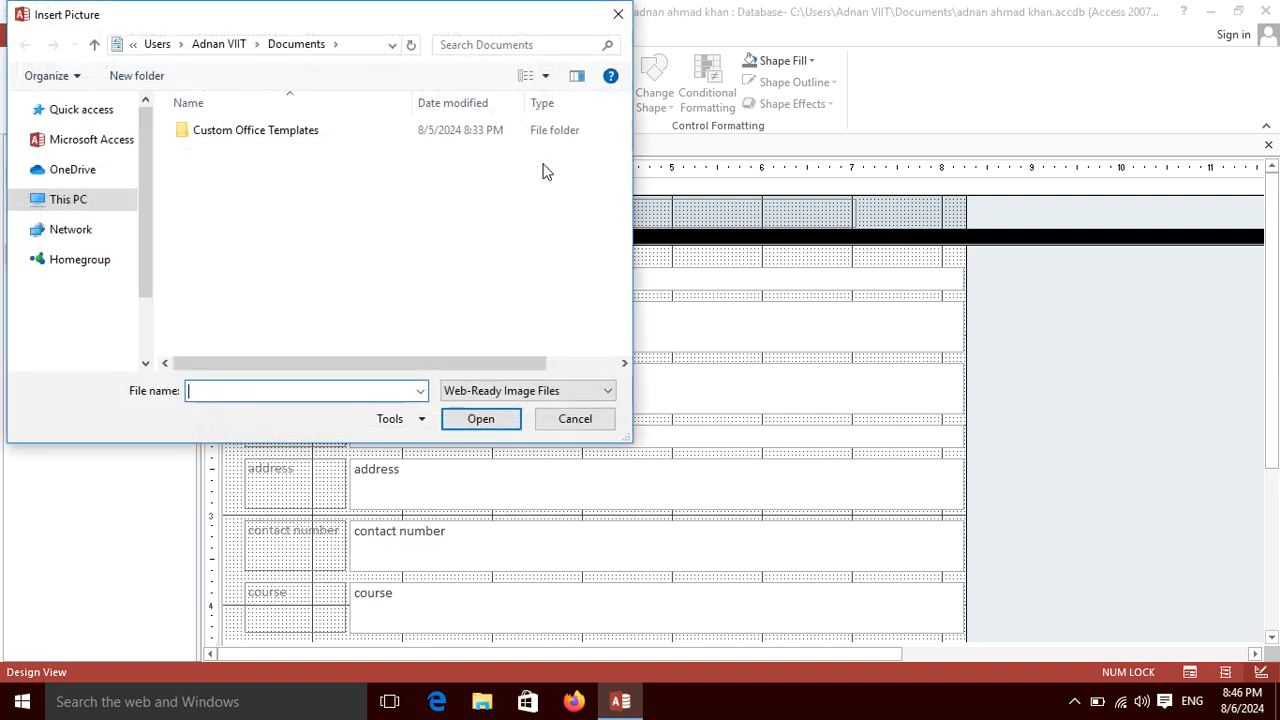
left_click(95, 192)
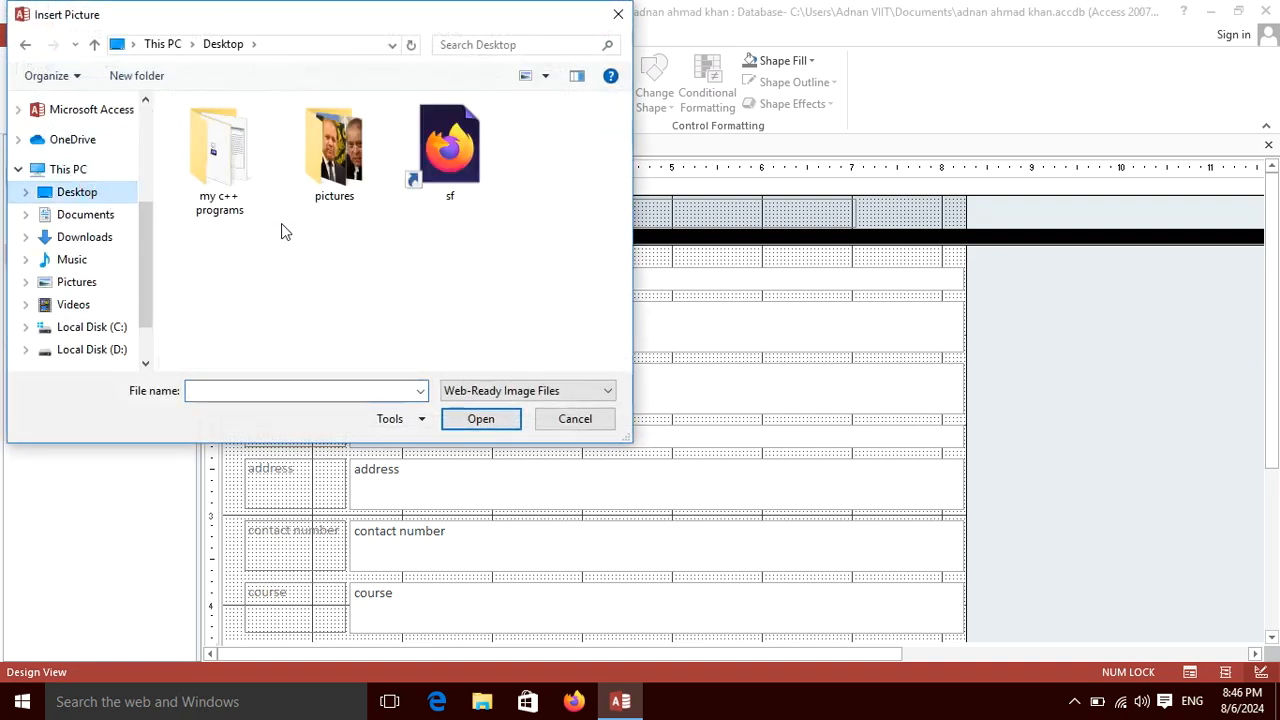
double_click(342, 152)
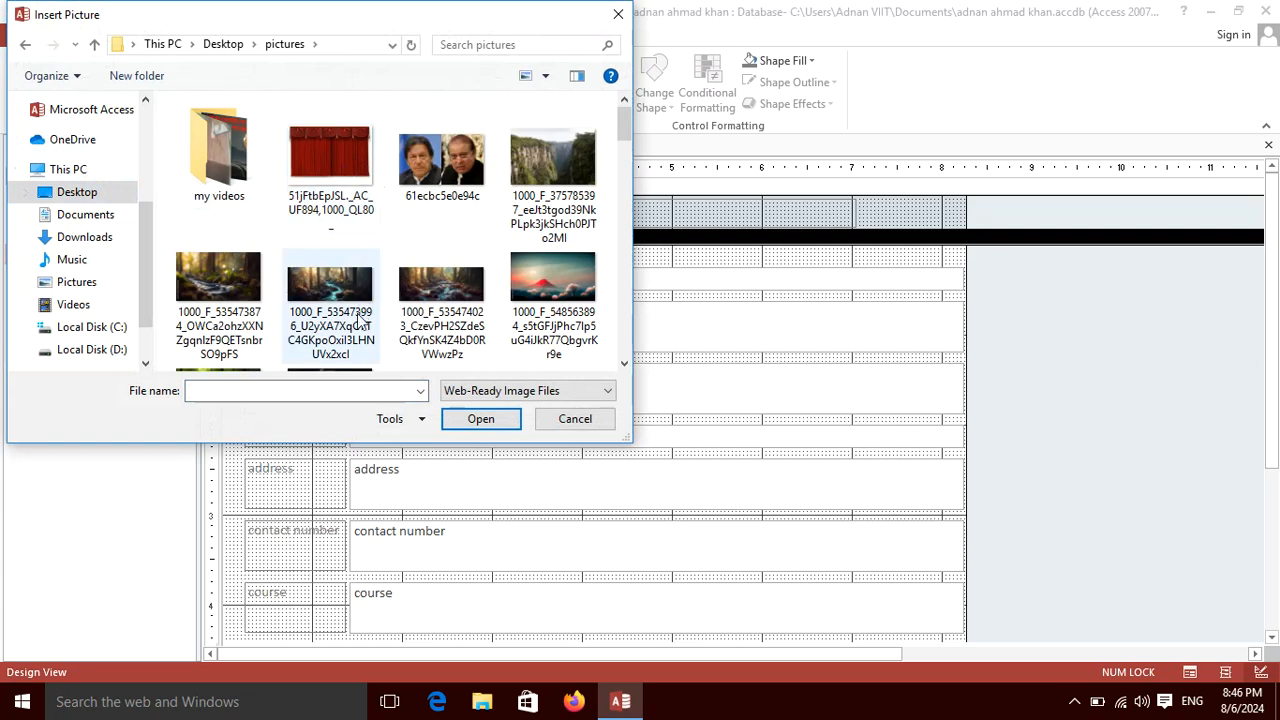
double_click(560, 290)
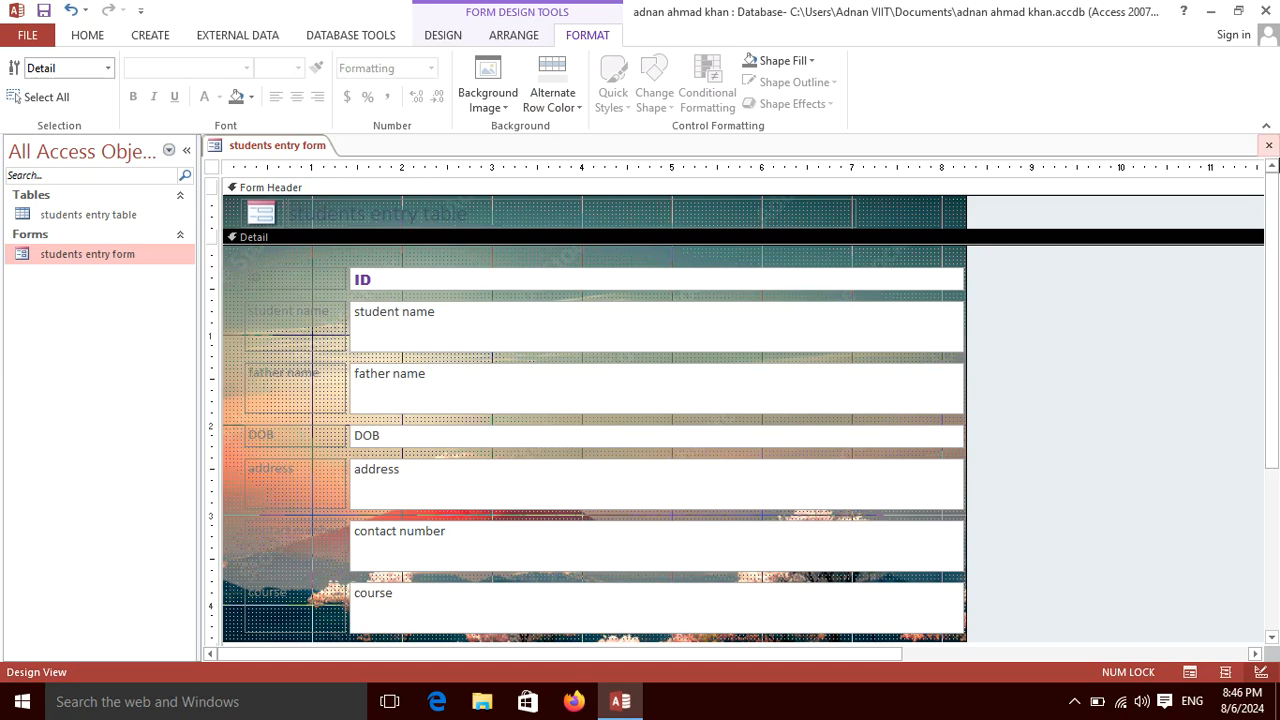
left_click(1268, 145)
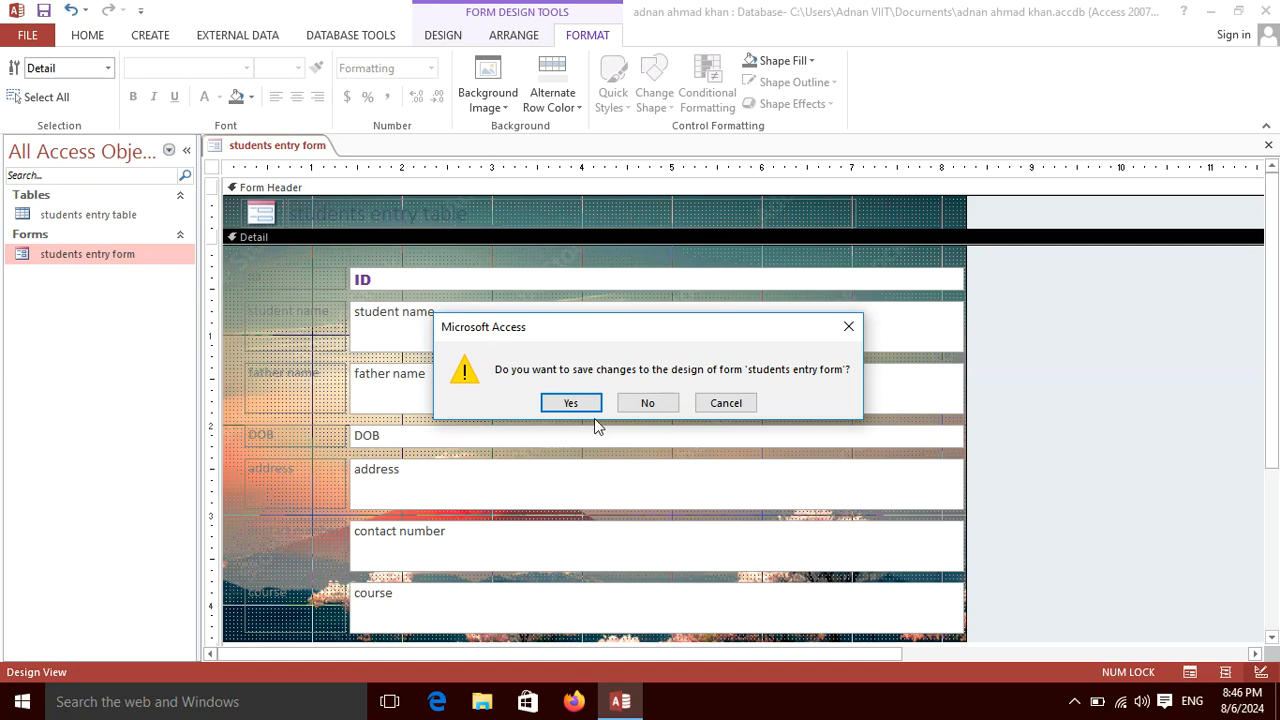
Save the design, open students entry form in Form View, and move to record 2 of 4.
left_click(572, 402)
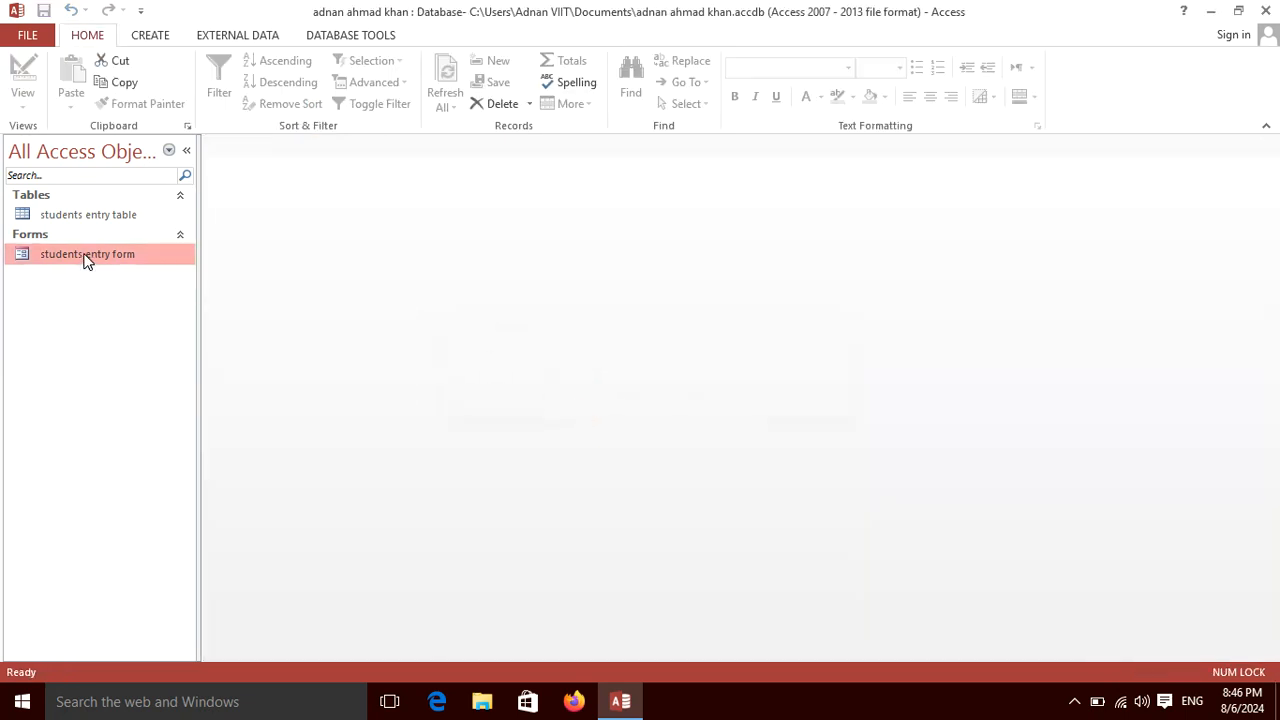
double_click(85, 256)
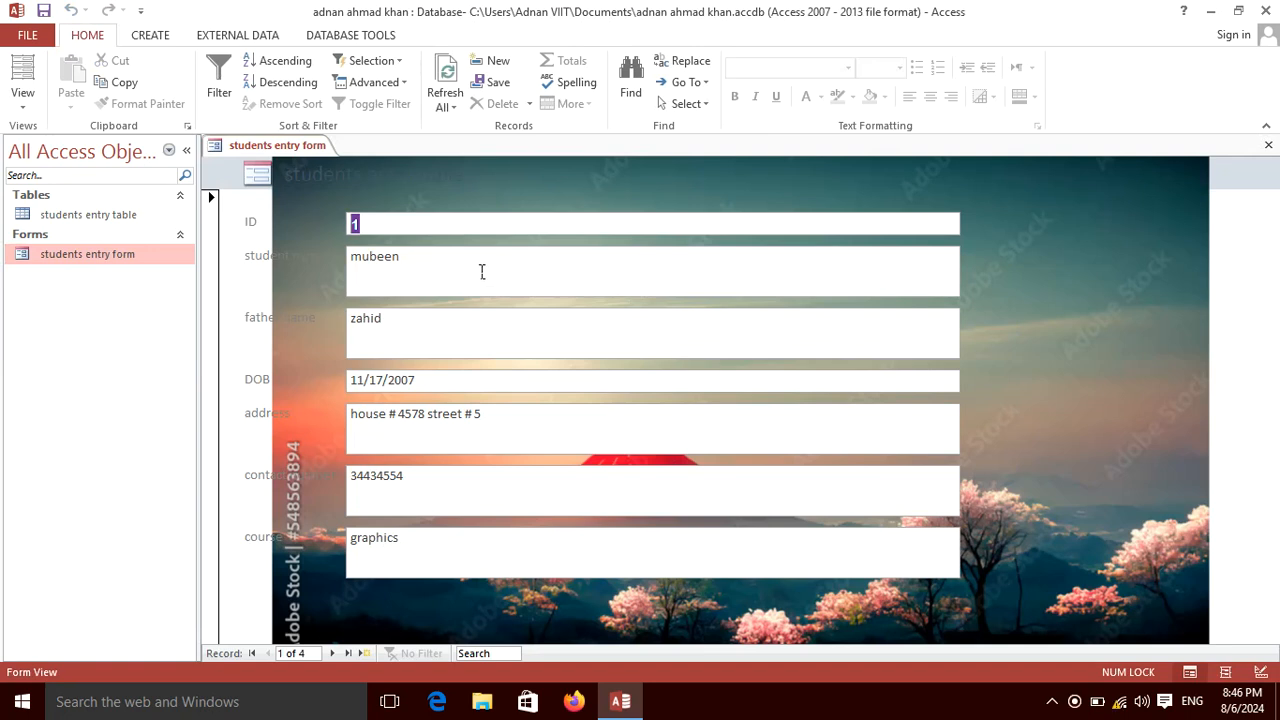
left_click(374, 219)
double_click(356, 224)
left_click(334, 655)
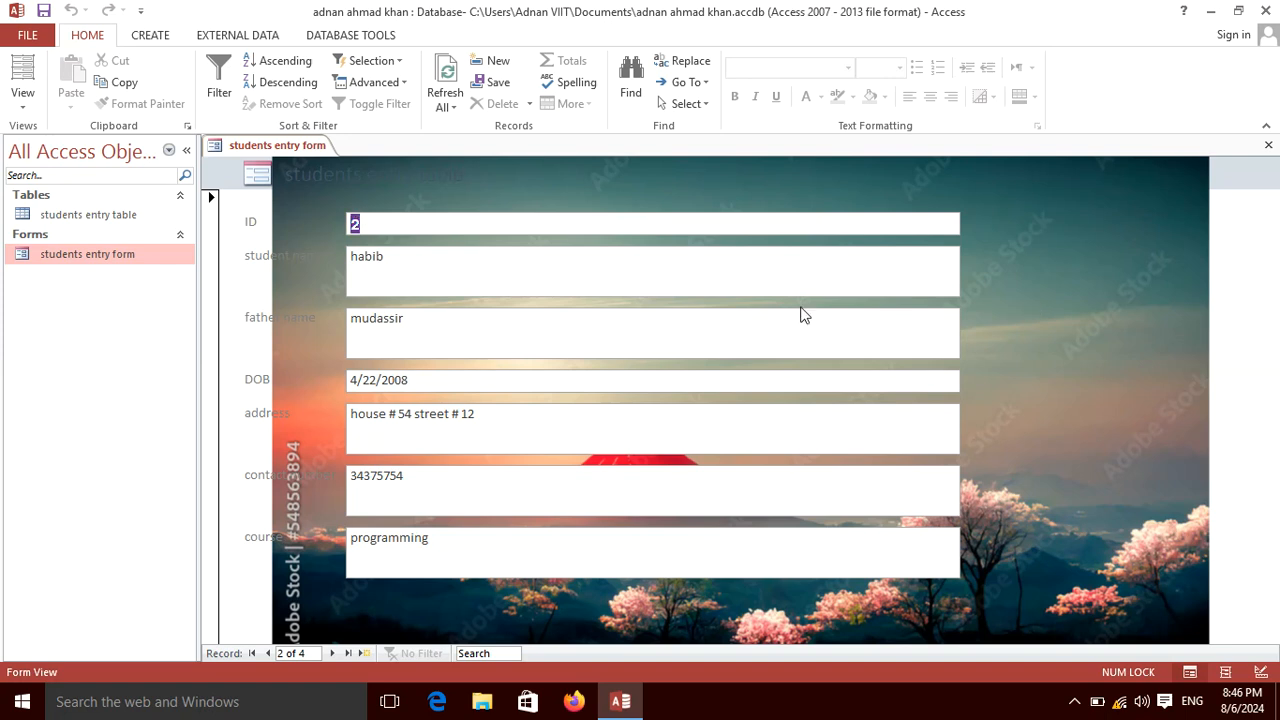
Reopen the students entry form in Design View, check its formatting options, and close it.
right_click(134, 250)
left_click(176, 306)
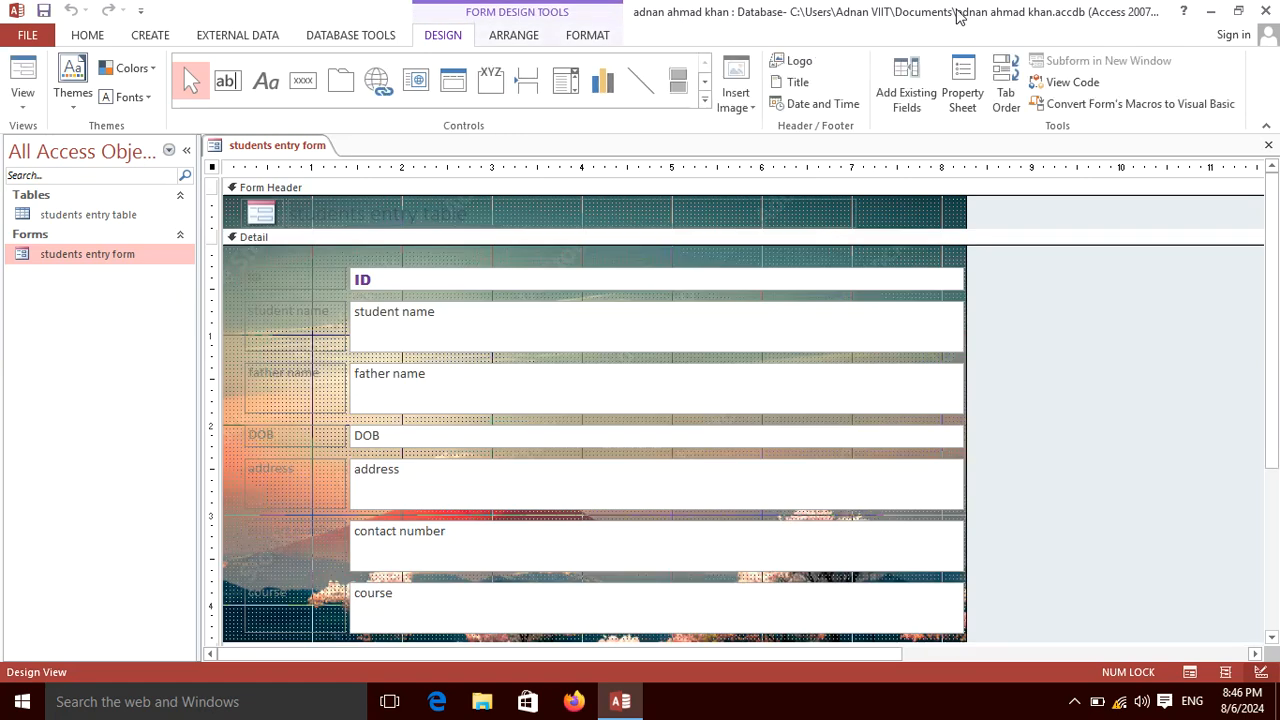
left_click(598, 36)
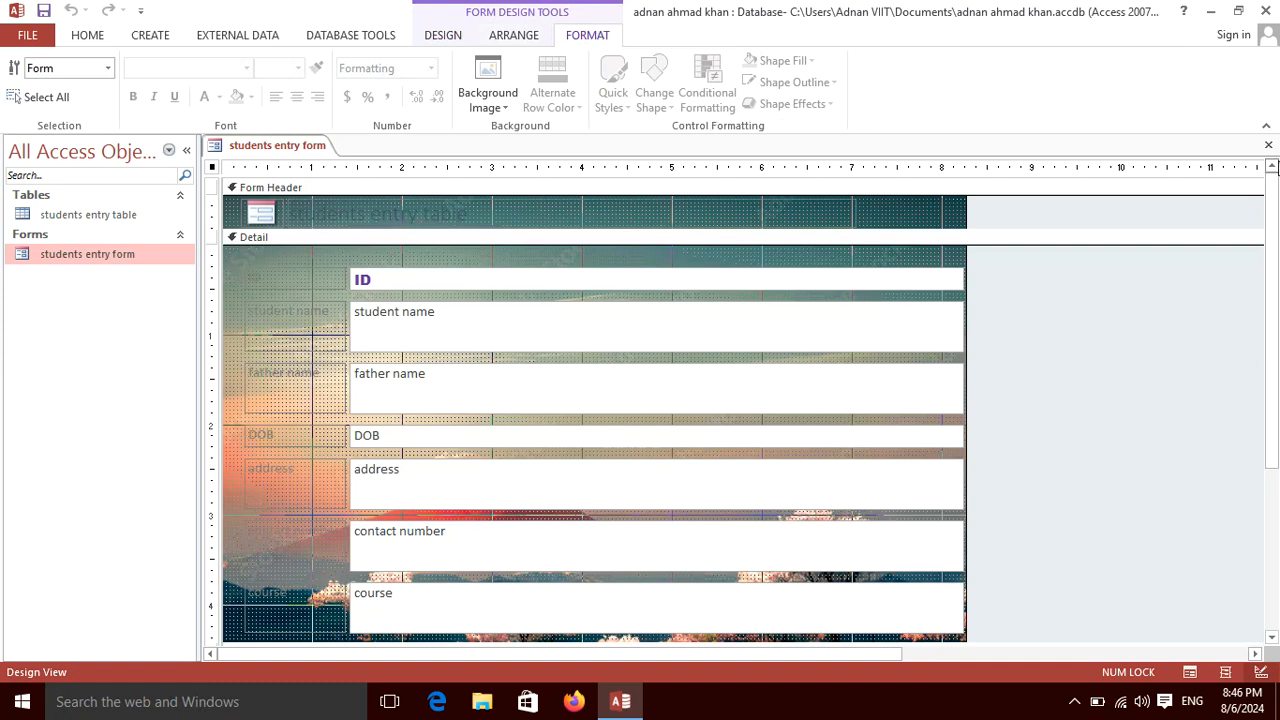
left_click(1268, 145)
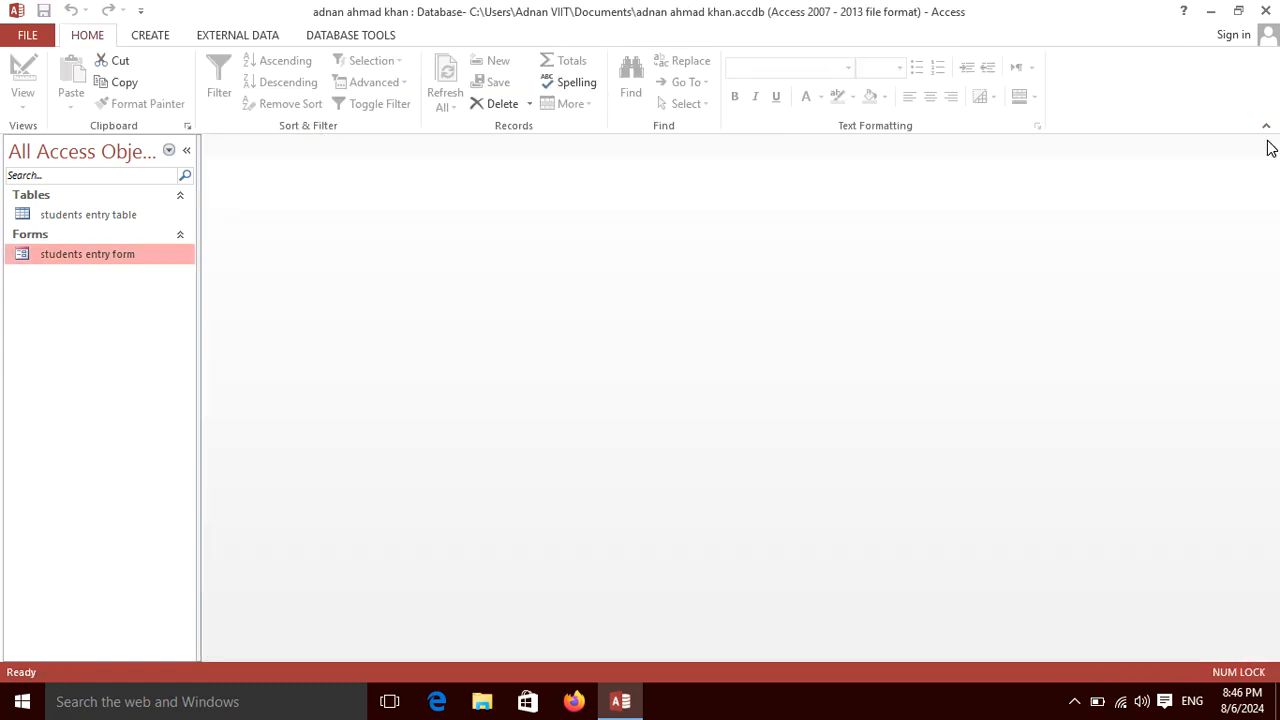
Browse the students entry form in Form View to the third record and back, then exit Access.
double_click(103, 257)
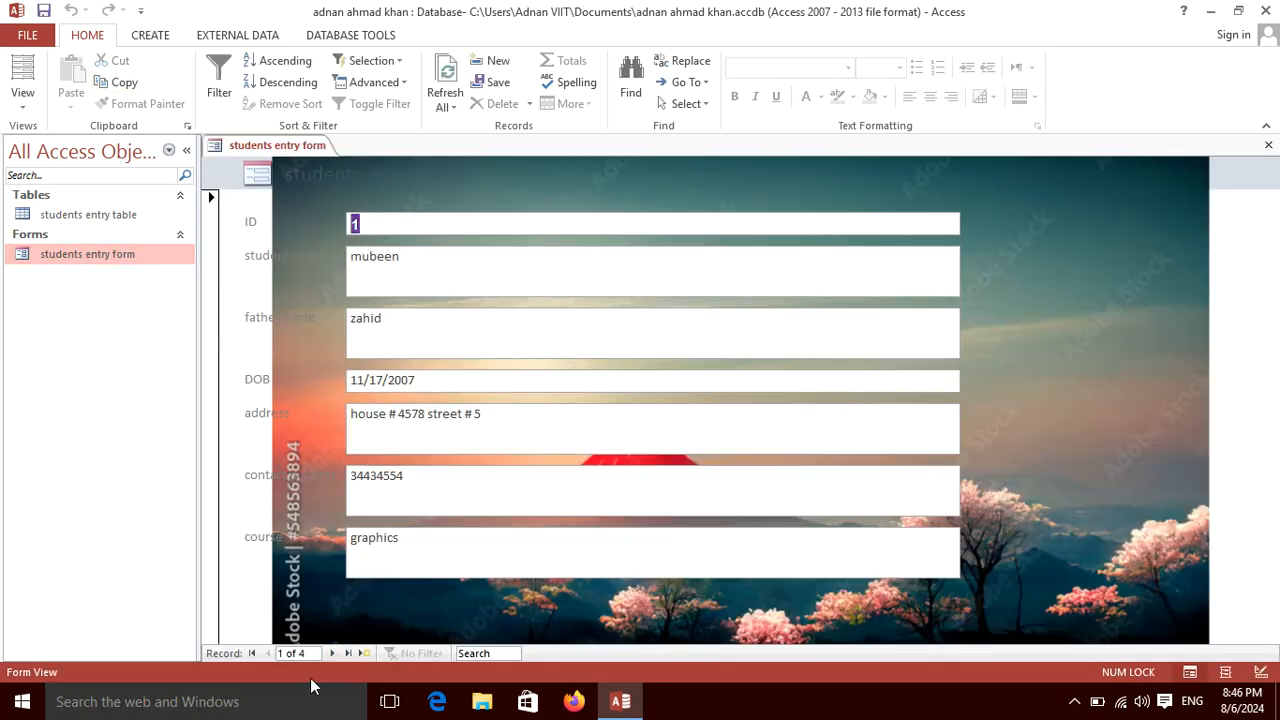
left_click(330, 652)
left_click(330, 652)
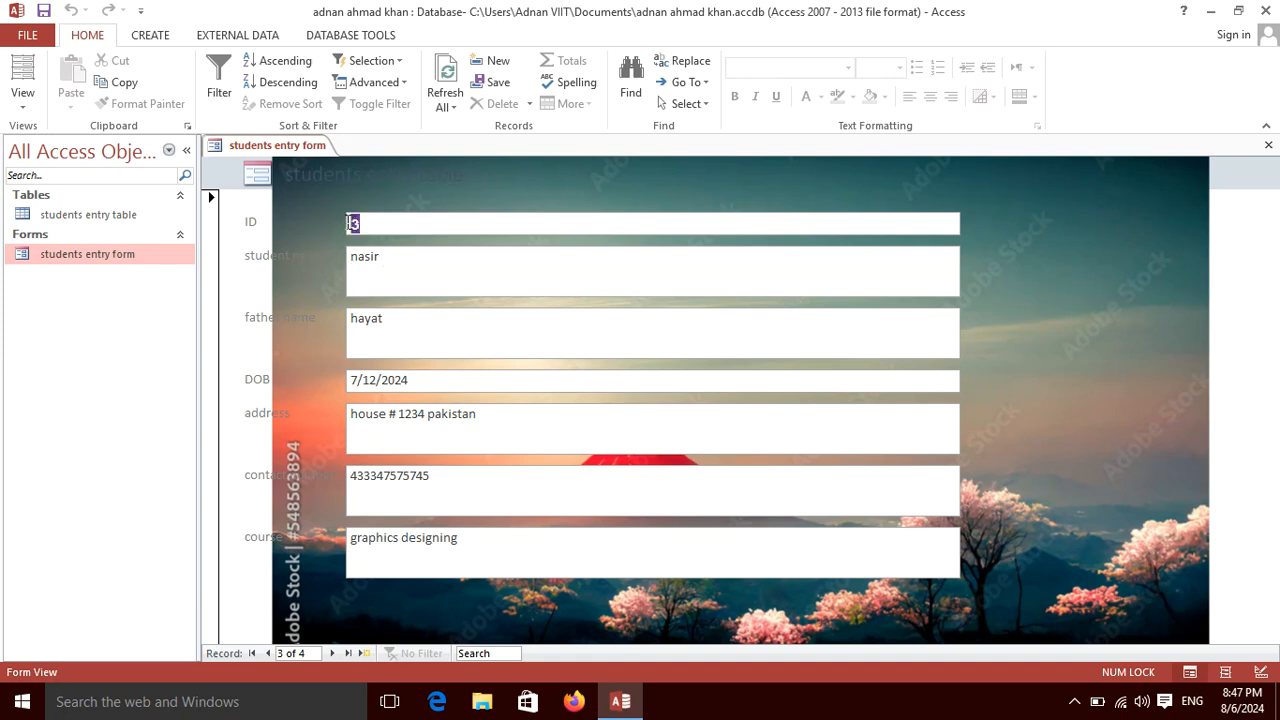
left_click(428, 324)
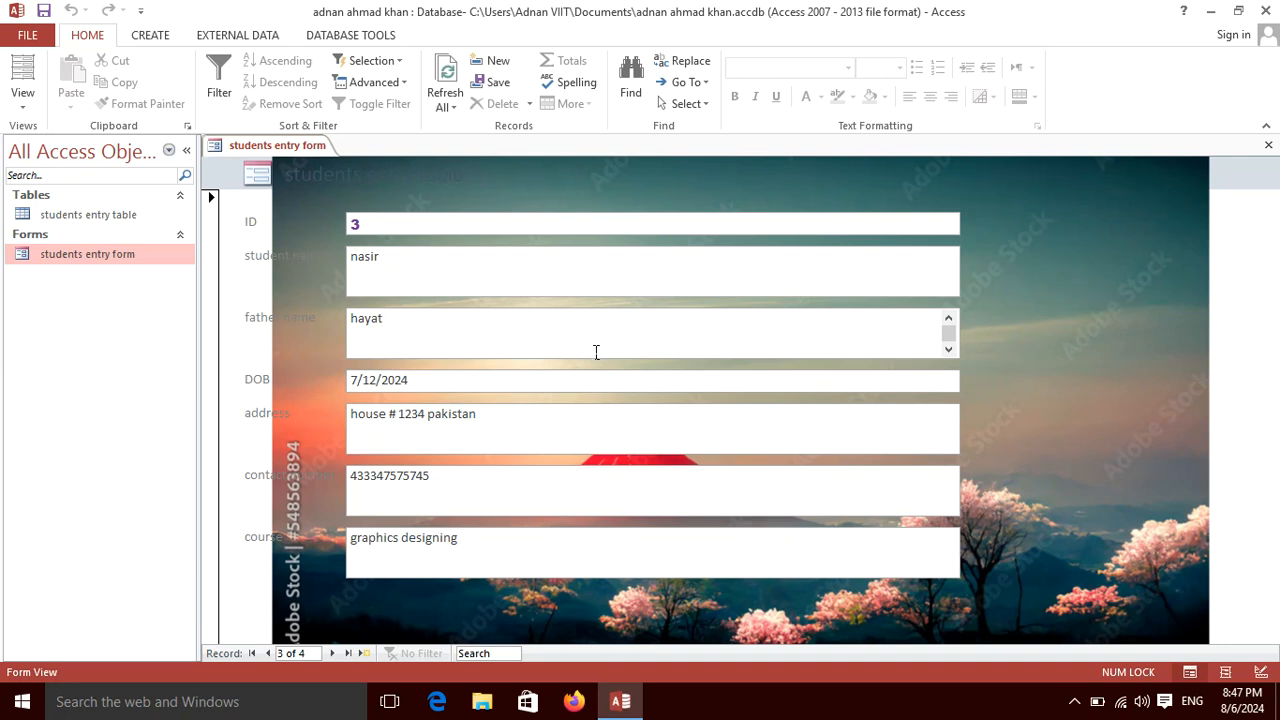
left_click(267, 653)
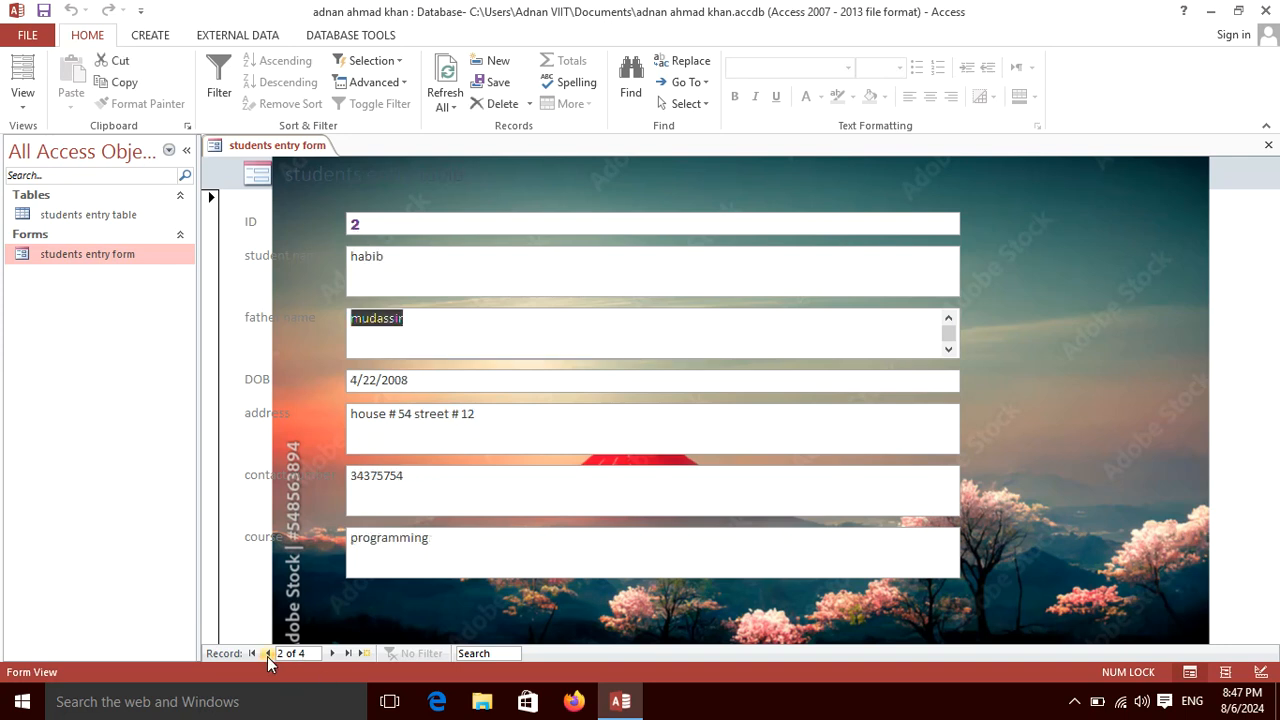
left_click(1268, 145)
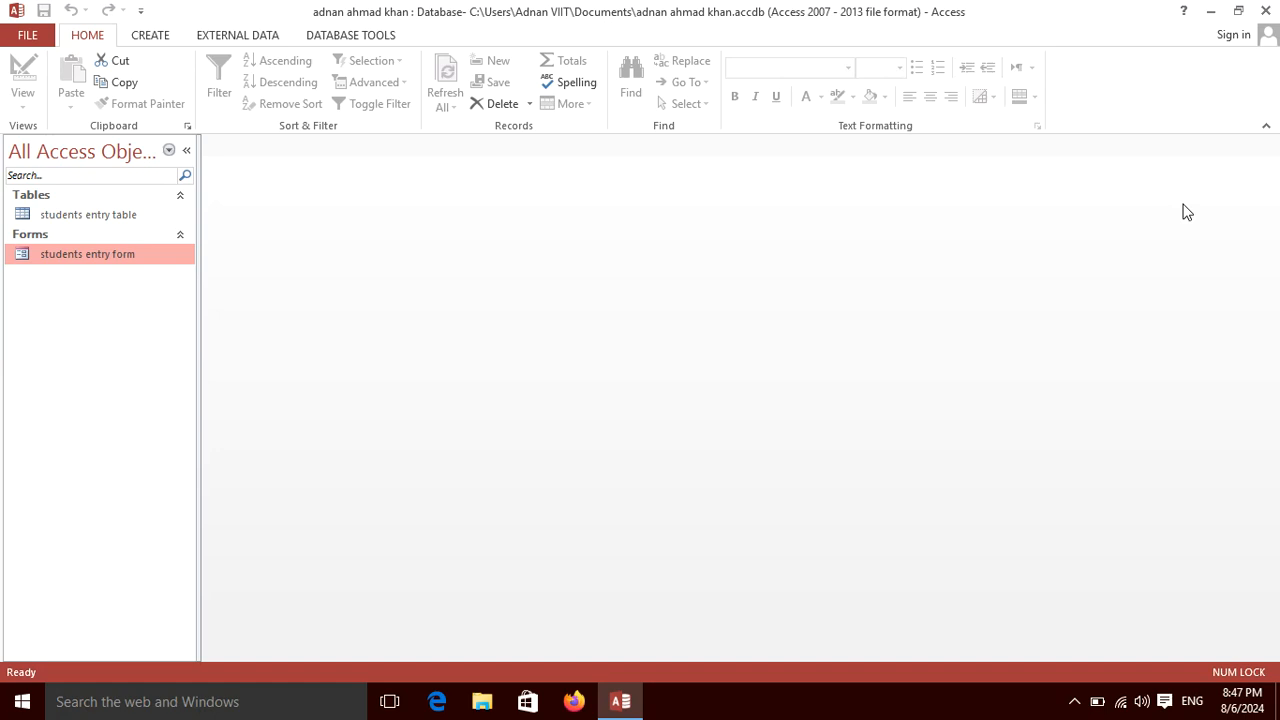
left_click(1265, 11)
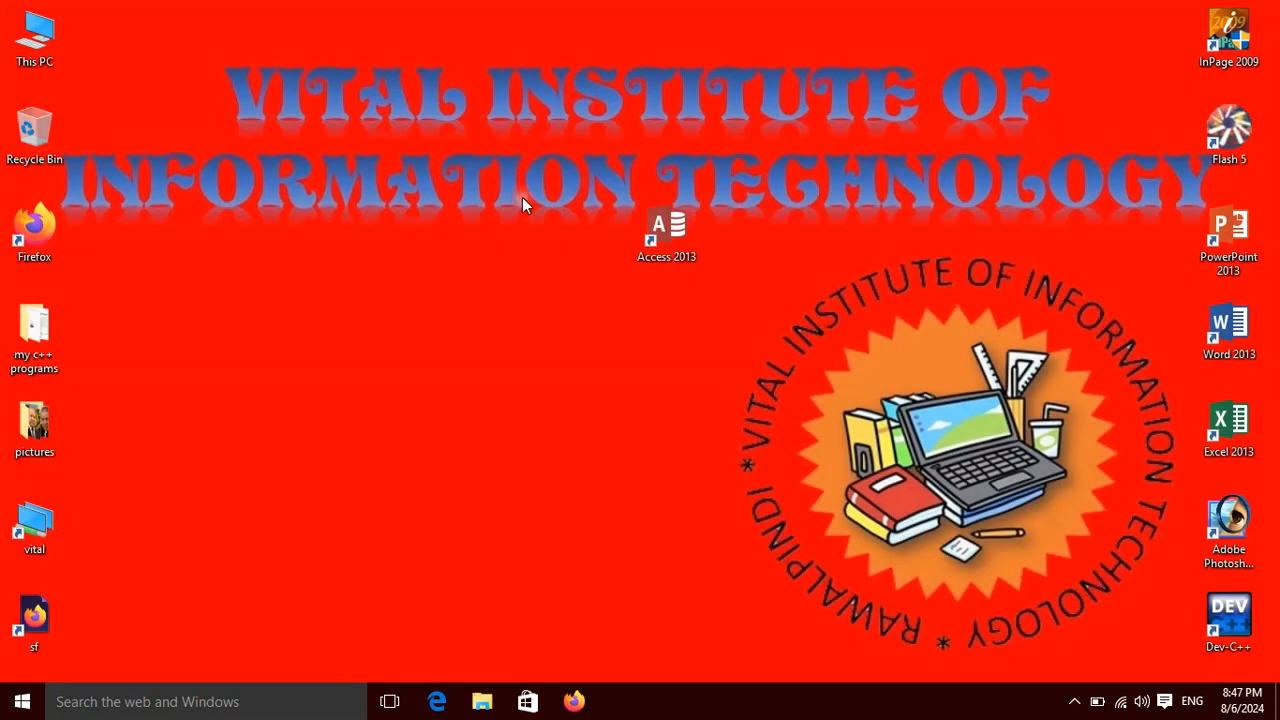